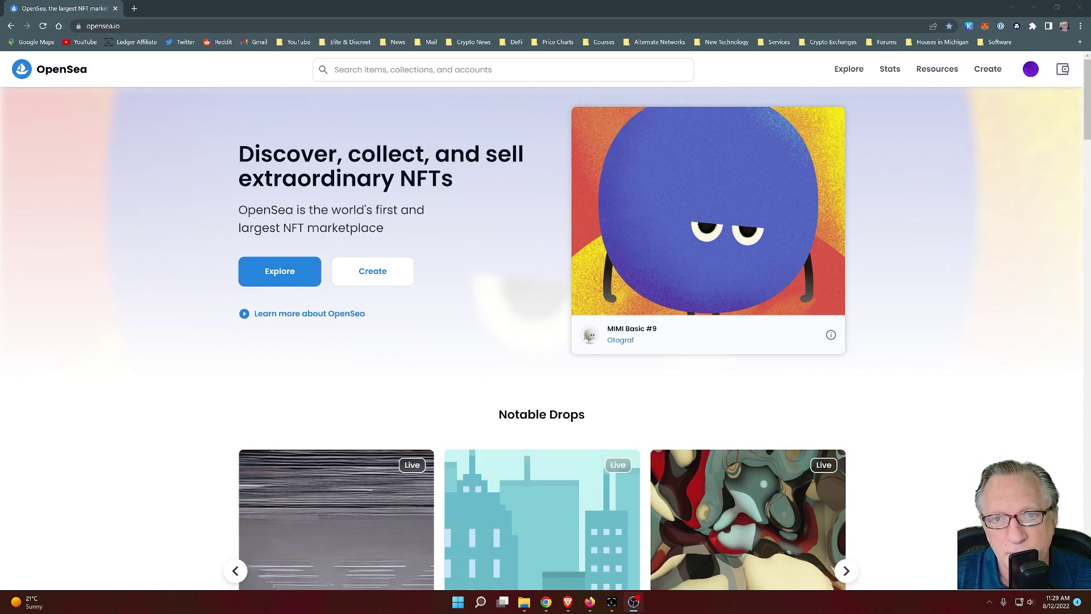
Switch from Chrome's OpenSea page to the Firefox window showing metamask.io.
{"action": "key", "text": "alt+Tab"}
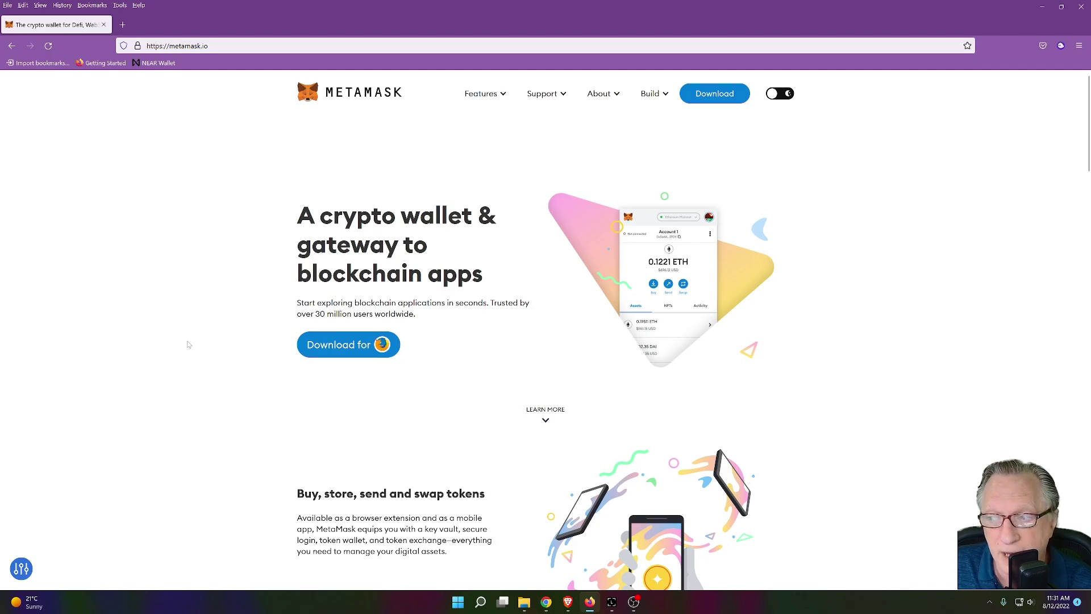
Add the MetaMask extension to Firefox and approve its requested permissions.
{"action": "left_click", "coordinate": [339, 350]}
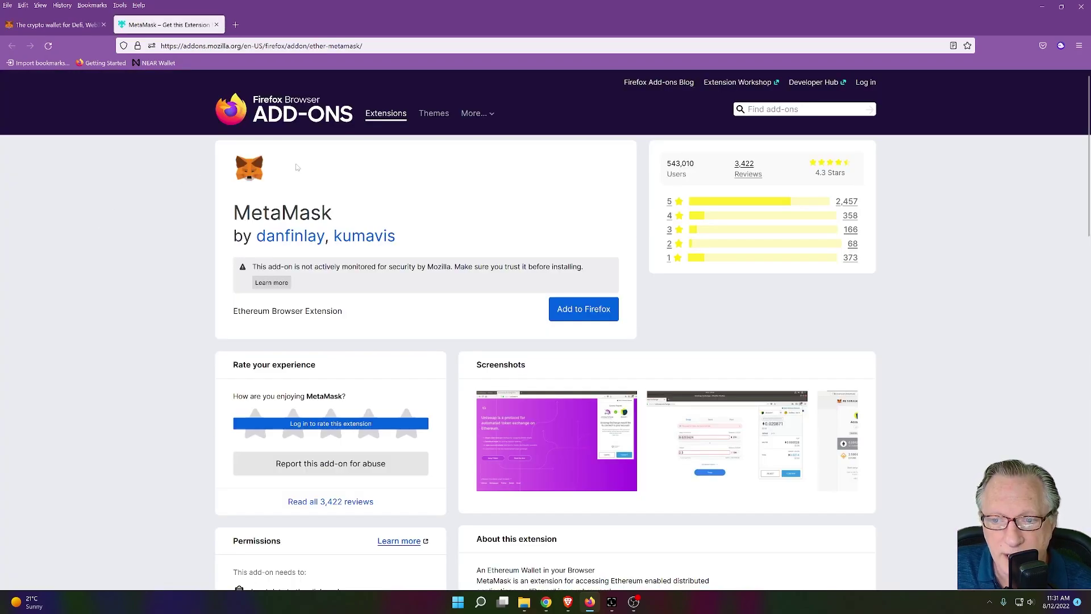
{"action": "left_click", "coordinate": [579, 315]}
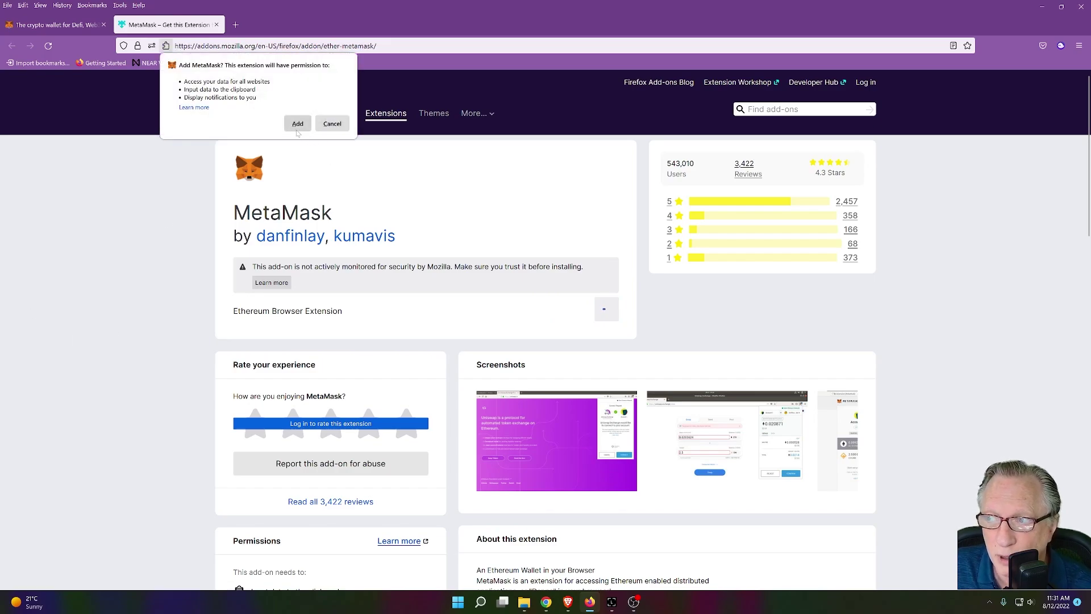
{"action": "left_click", "coordinate": [297, 124]}
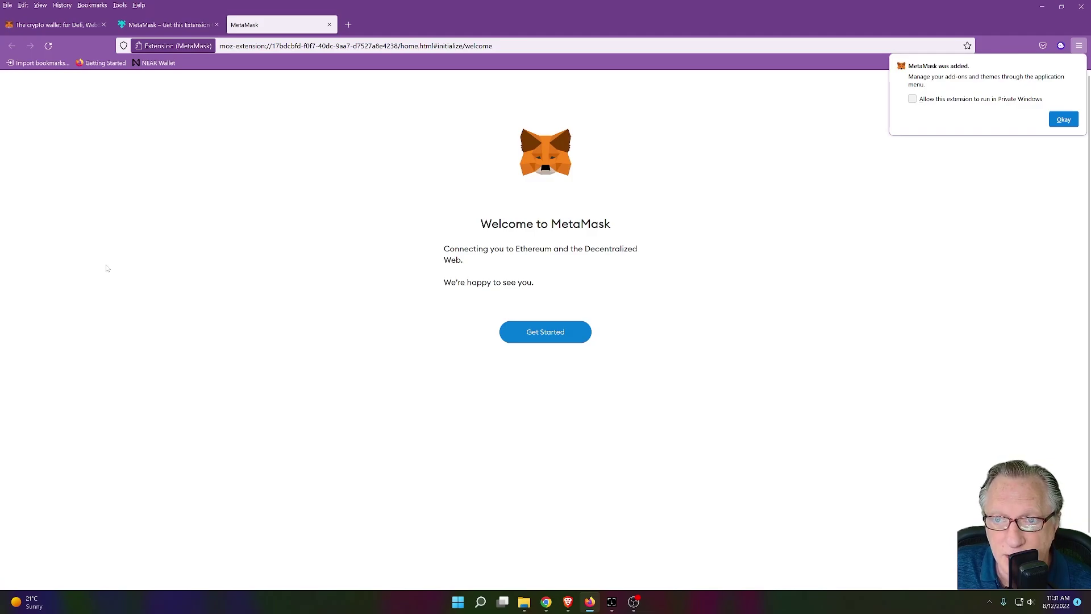
Start MetaMask setup, accept usage data, and create a new wallet with a password.
{"action": "left_click", "coordinate": [564, 269]}
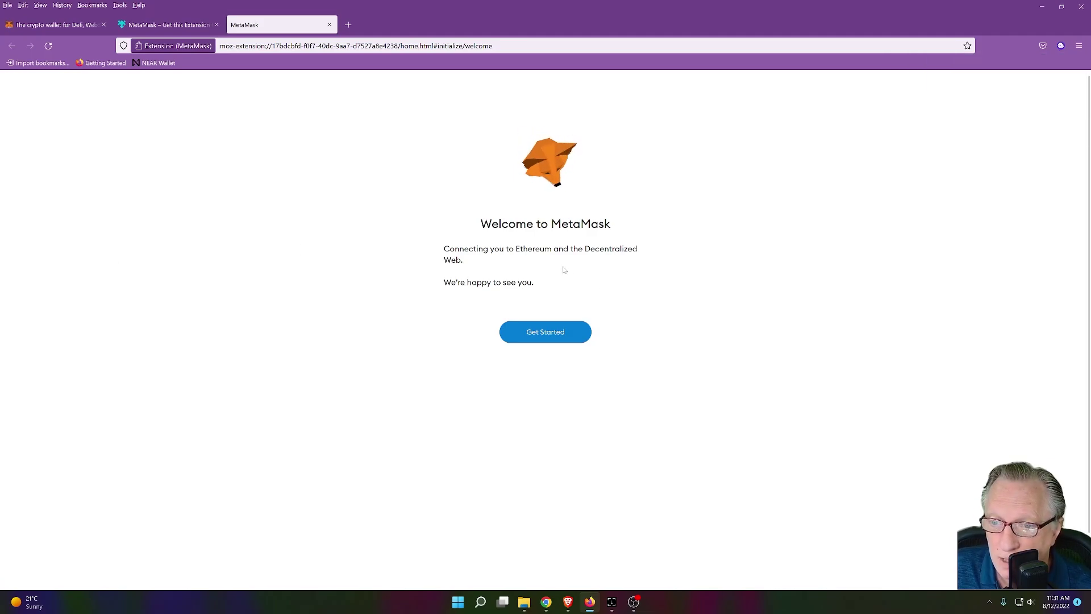
{"action": "left_click", "coordinate": [538, 330]}
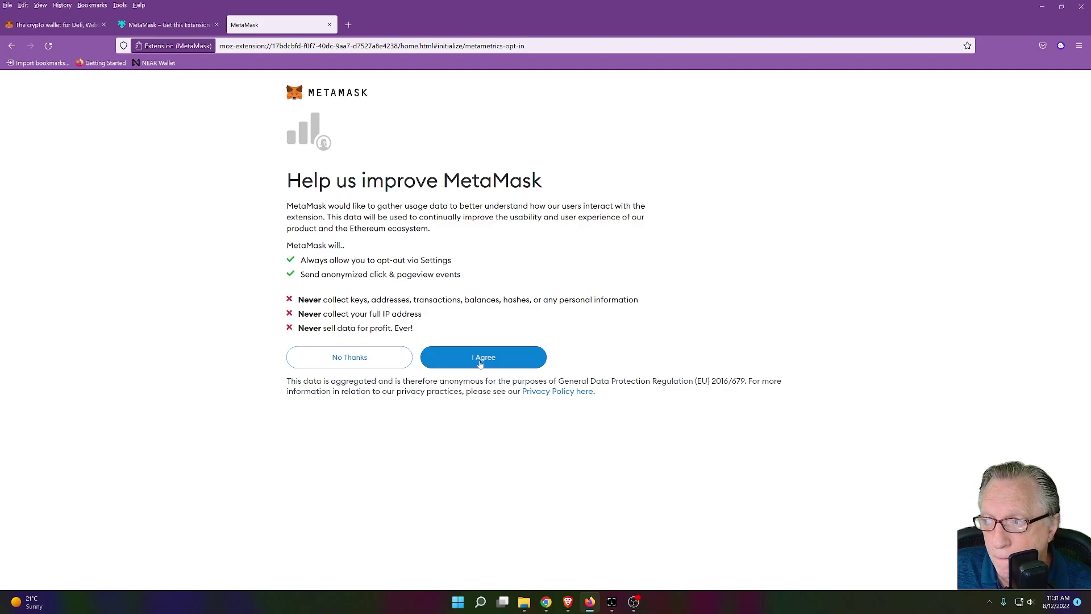
{"action": "left_click", "coordinate": [480, 363]}
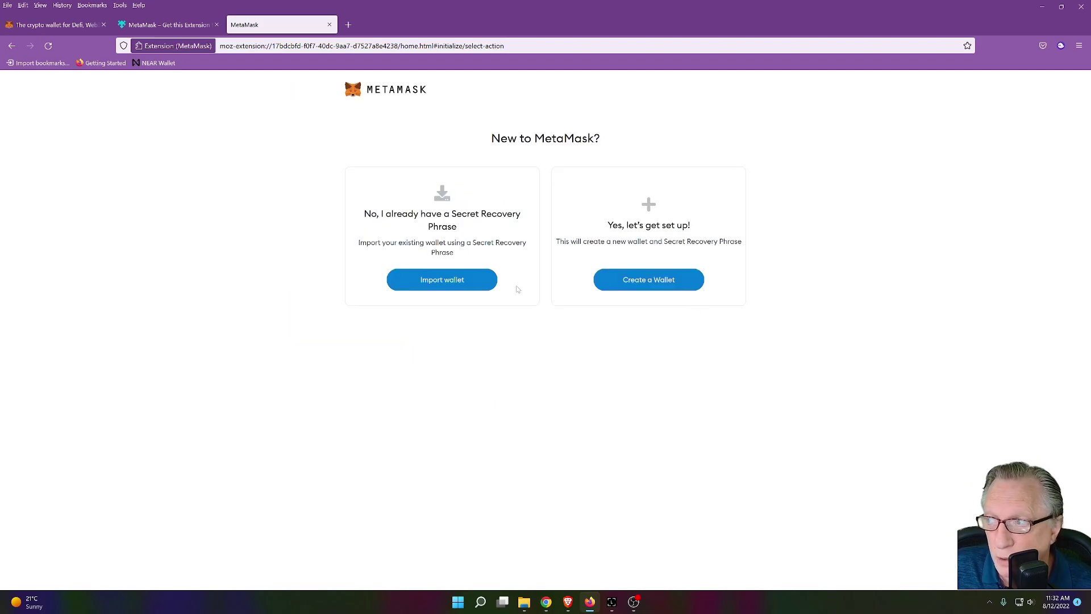
{"action": "left_click", "coordinate": [654, 286]}
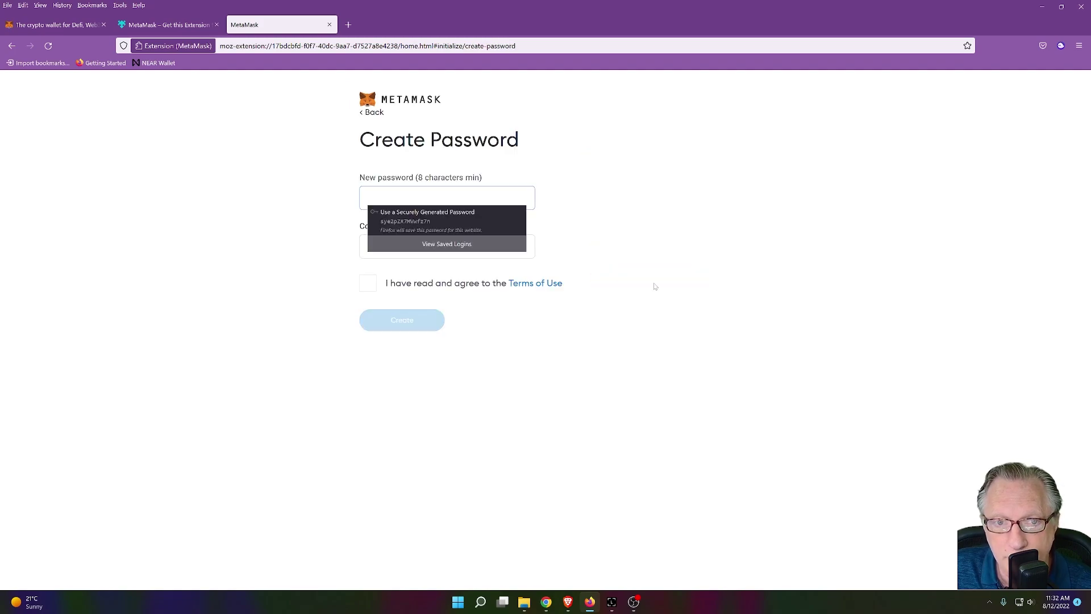
{"action": "left_click", "coordinate": [287, 392]}
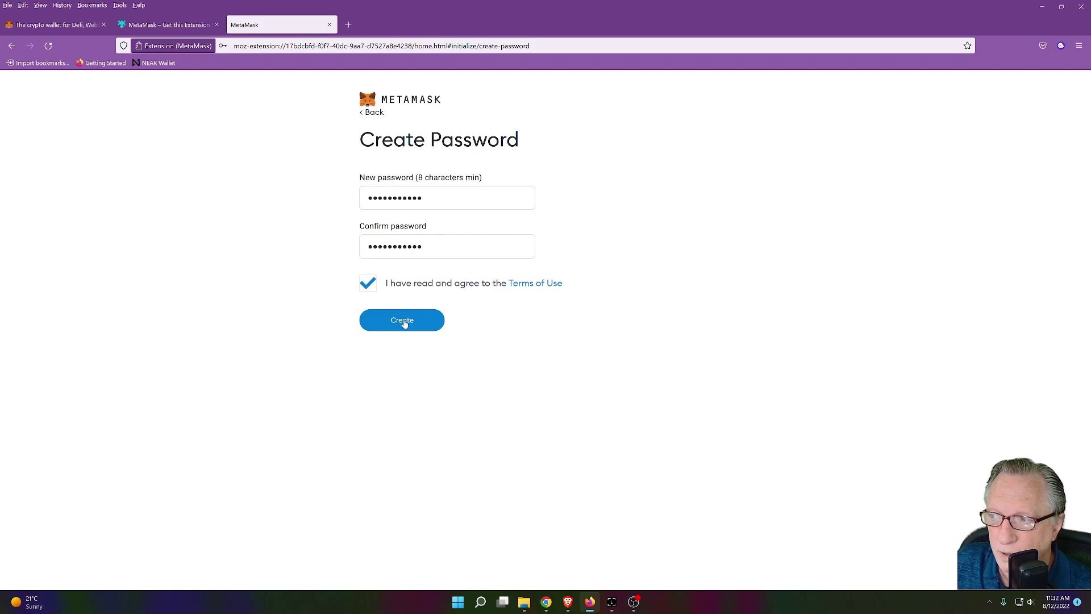
{"action": "left_click", "coordinate": [403, 320]}
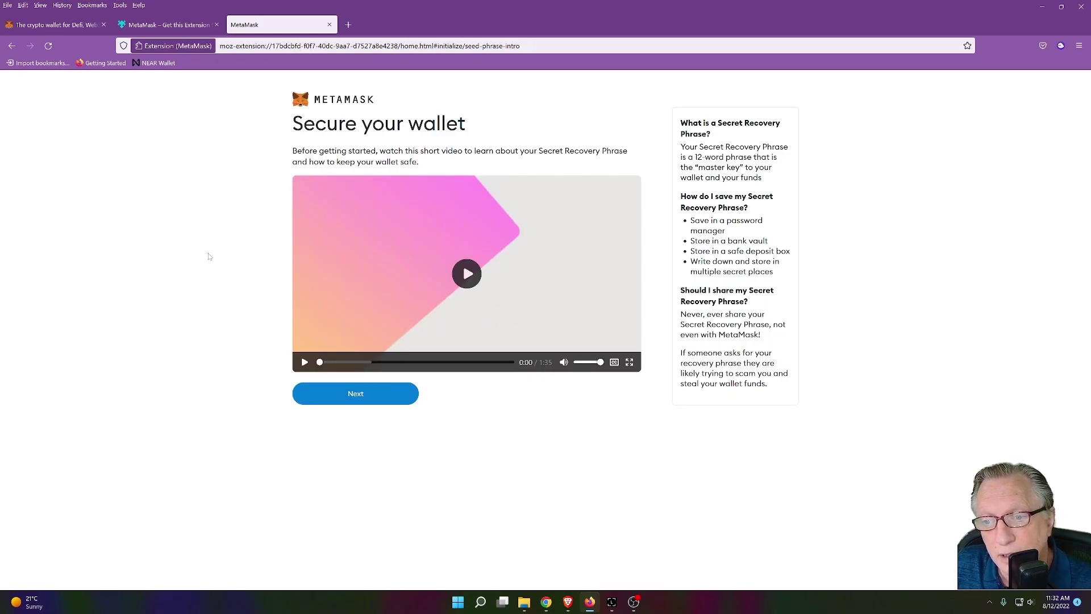
{"action": "left_click", "coordinate": [358, 395]}
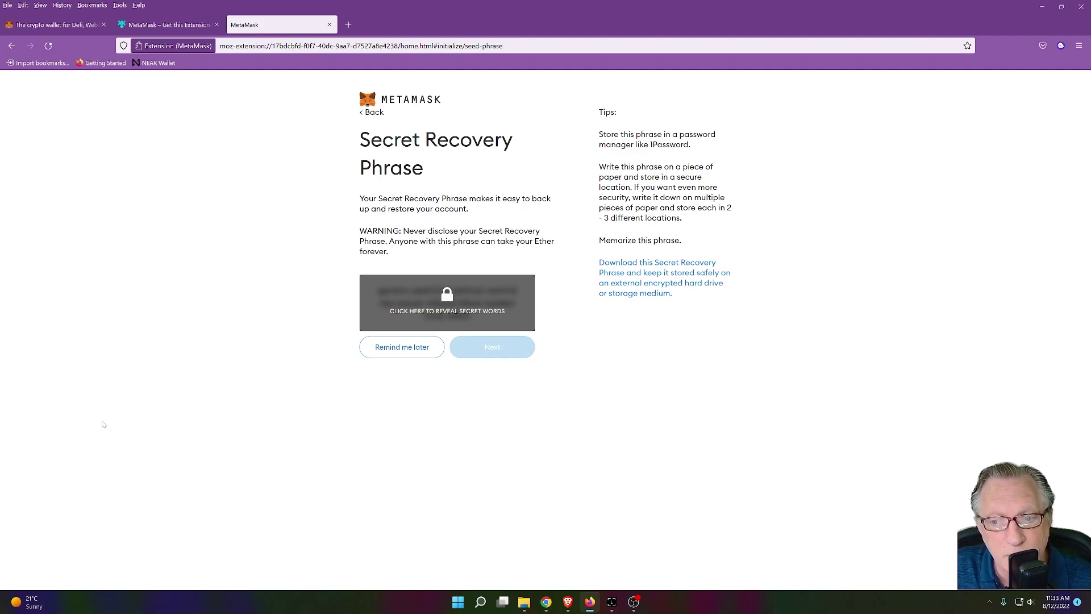
Uncover the hidden secret recovery words on the Secret Recovery Phrase page.
{"action": "left_click", "coordinate": [447, 302]}
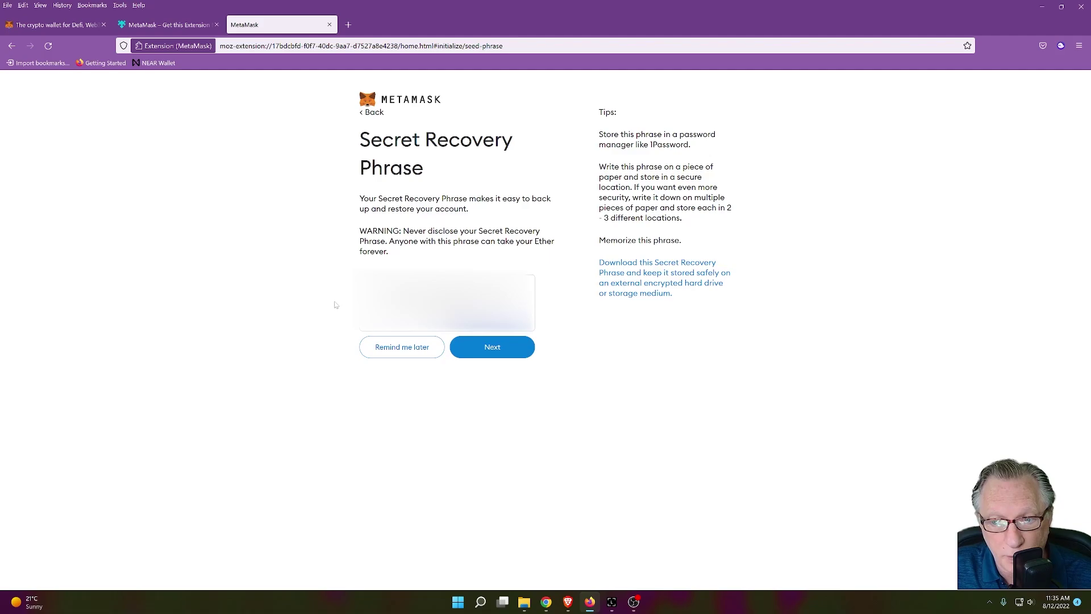
Select the recovery words in their correct order and confirm the backup.
{"action": "left_click", "coordinate": [505, 347]}
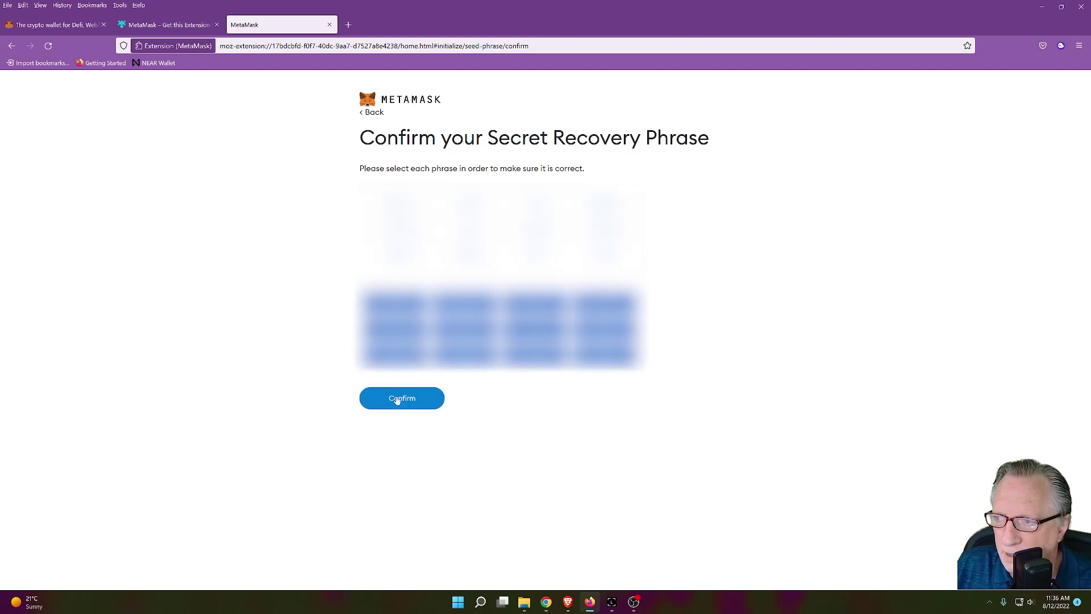
{"action": "left_click", "coordinate": [397, 400]}
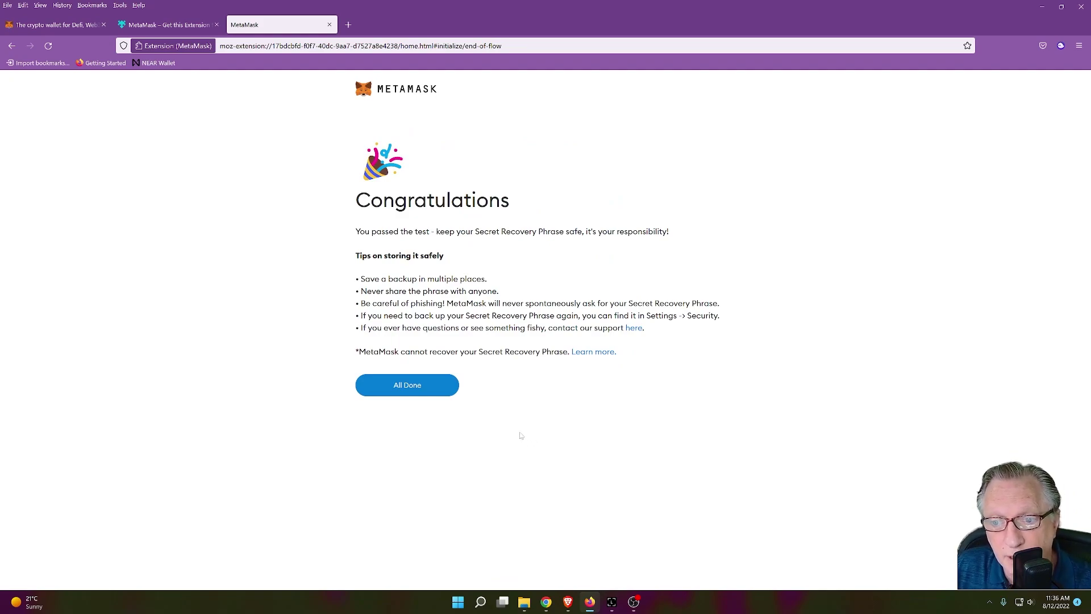
Finish setup with All Done to open Account 1 on Ethereum Mainnet with 0 ETH.
{"action": "left_click", "coordinate": [402, 389]}
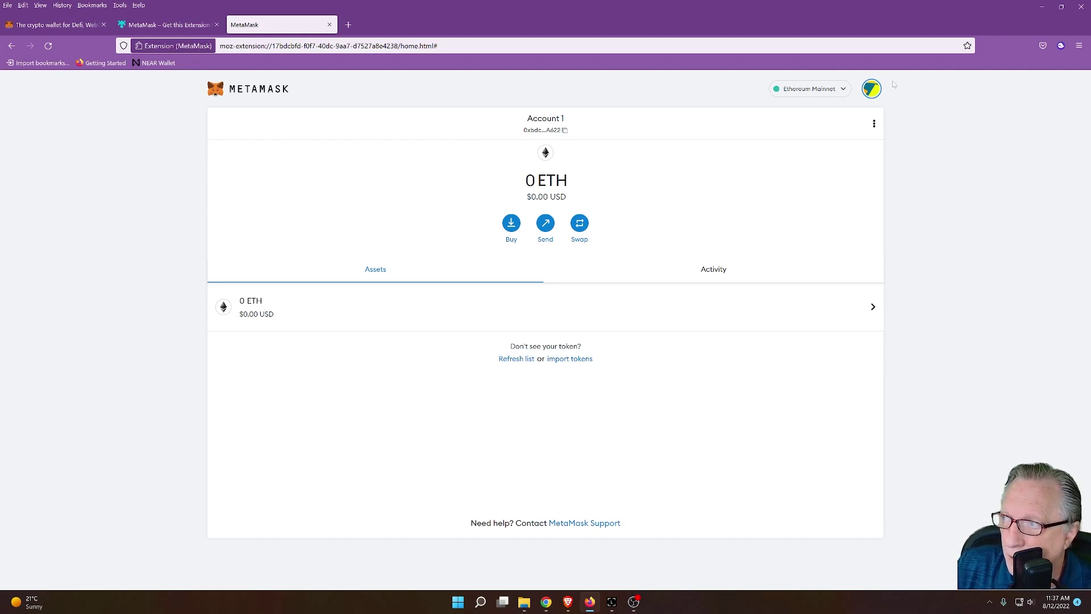
Choose Connect Hardware Wallet from the account avatar's My Accounts menu.
{"action": "left_click", "coordinate": [875, 94]}
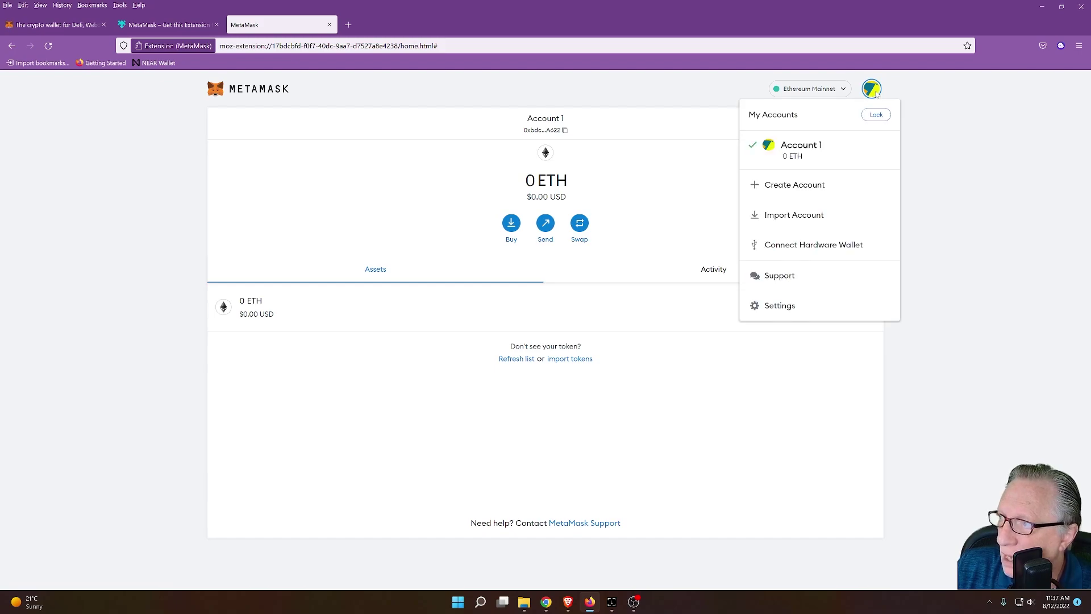
{"action": "left_click", "coordinate": [823, 246]}
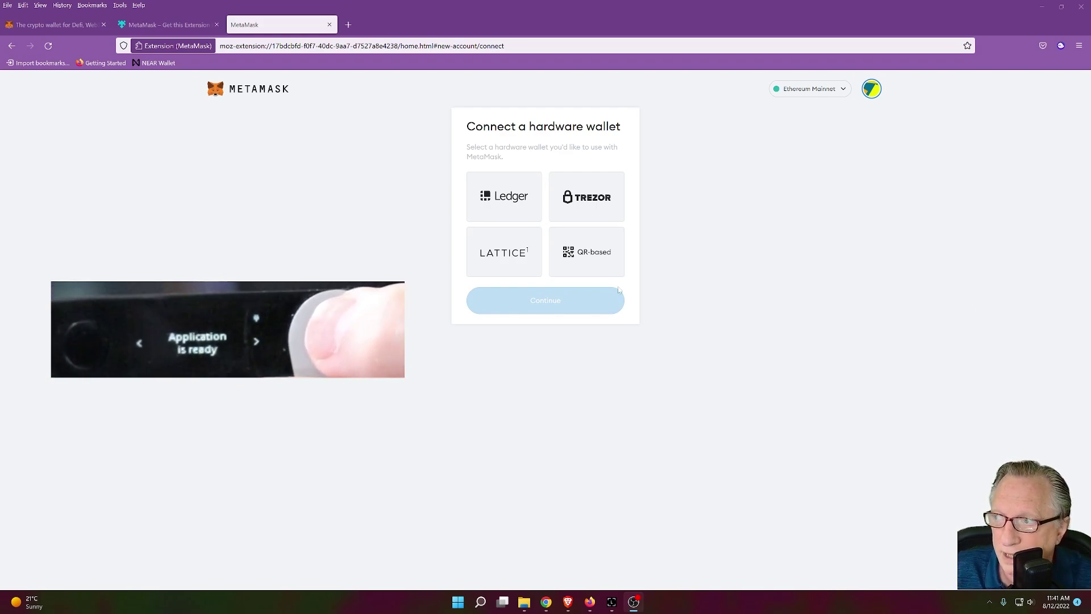
Choose Ledger and connect the plugged-in device to list its five accounts.
{"action": "left_click", "coordinate": [501, 199]}
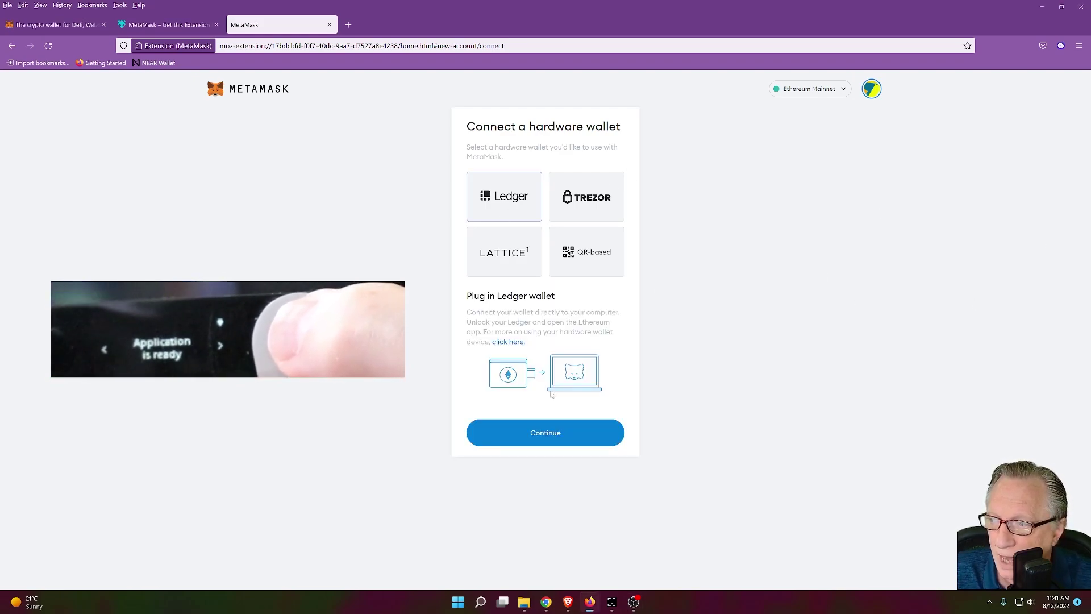
{"action": "left_click", "coordinate": [537, 432]}
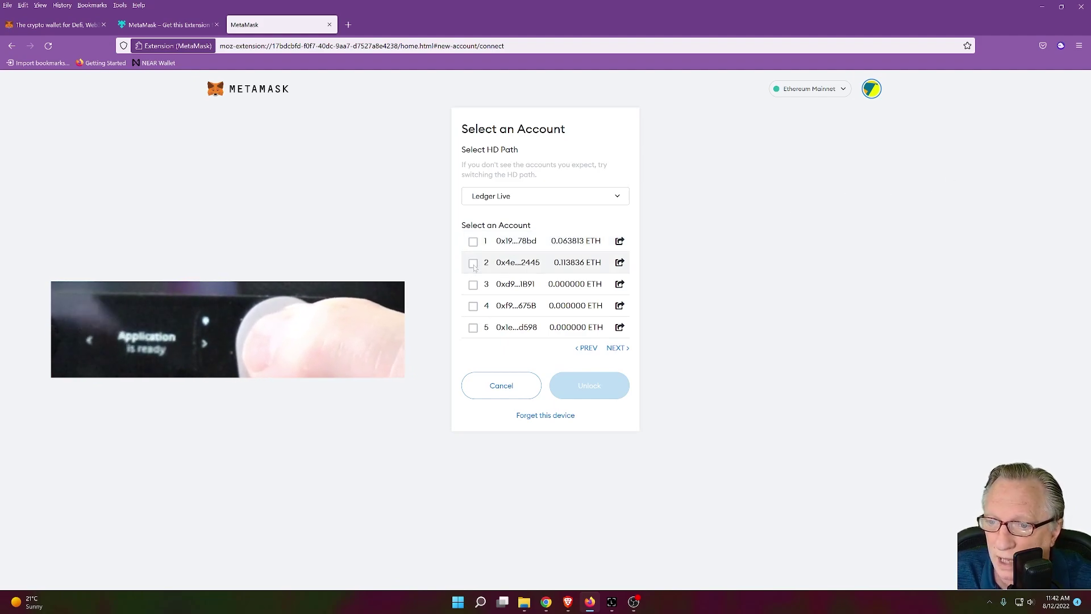
Tick Ledger account 2, holding 0.113836 ETH, in the Select an Account list.
{"action": "left_click", "coordinate": [473, 263]}
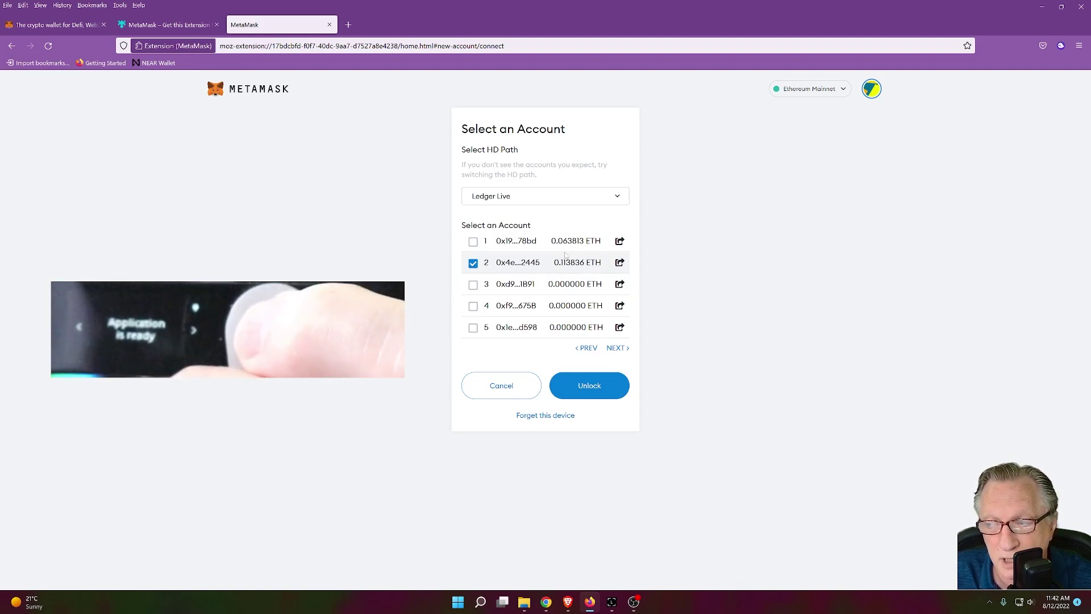
Unlock the selected account to import it as Ledger 2 with 0.1138 ETH.
{"action": "left_click", "coordinate": [588, 386]}
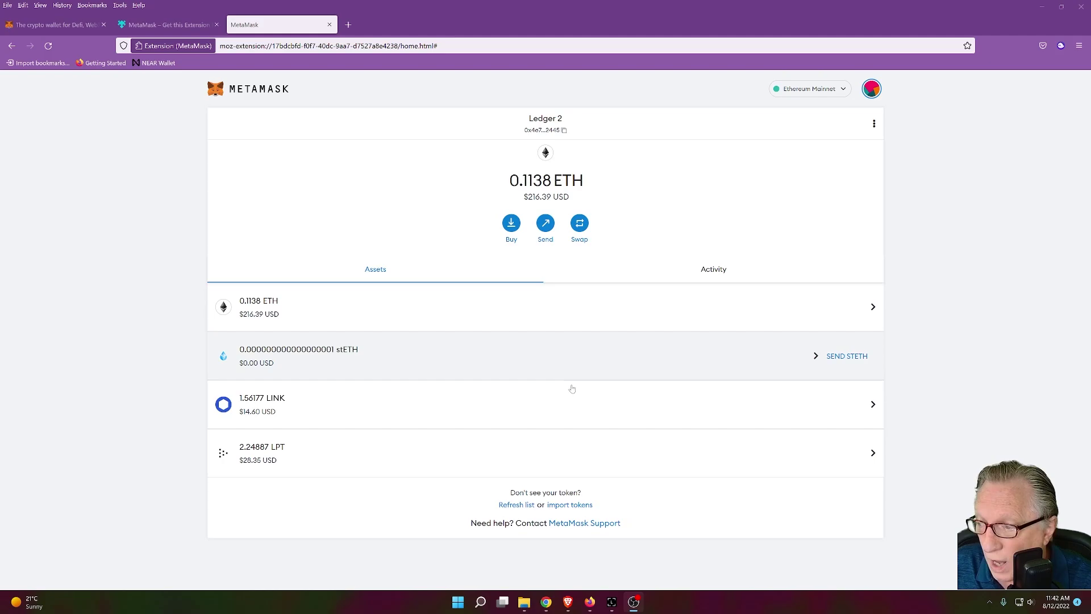
Check the Ethereum Main account in Ledger Live, then return to MetaMask's Ledger 2 account.
{"action": "left_click", "coordinate": [611, 602]}
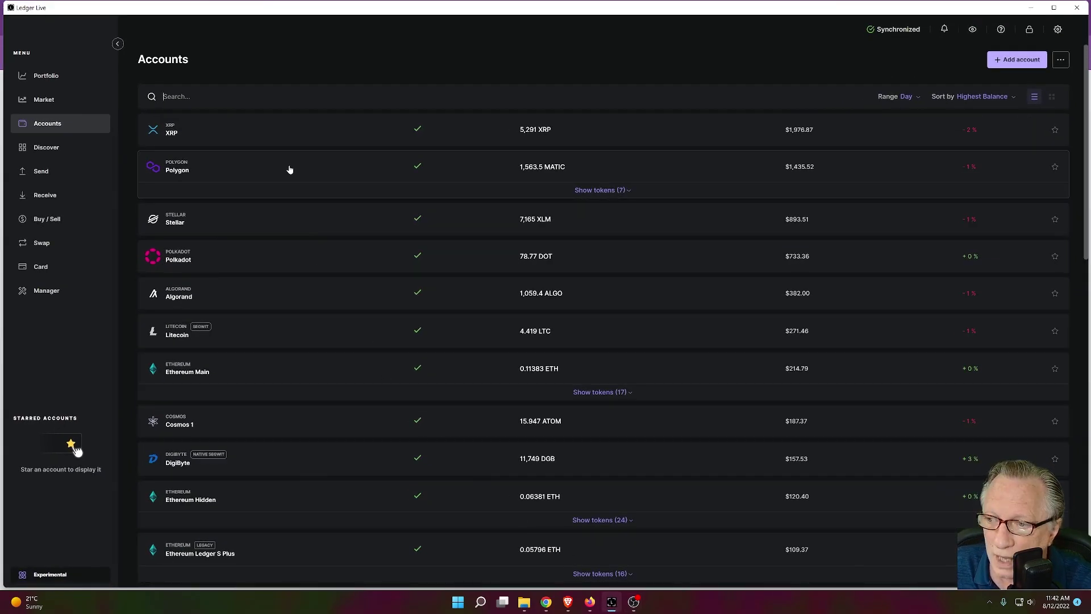
{"action": "scroll", "coordinate": [357, 290], "scroll_direction": "down", "scroll_amount": 1}
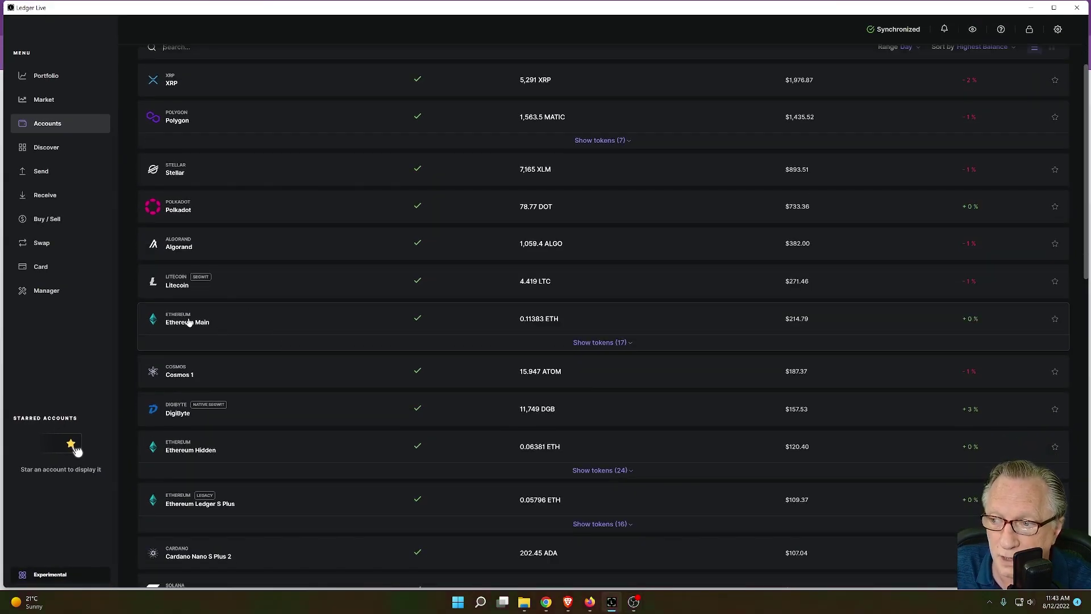
{"action": "left_click", "coordinate": [239, 320]}
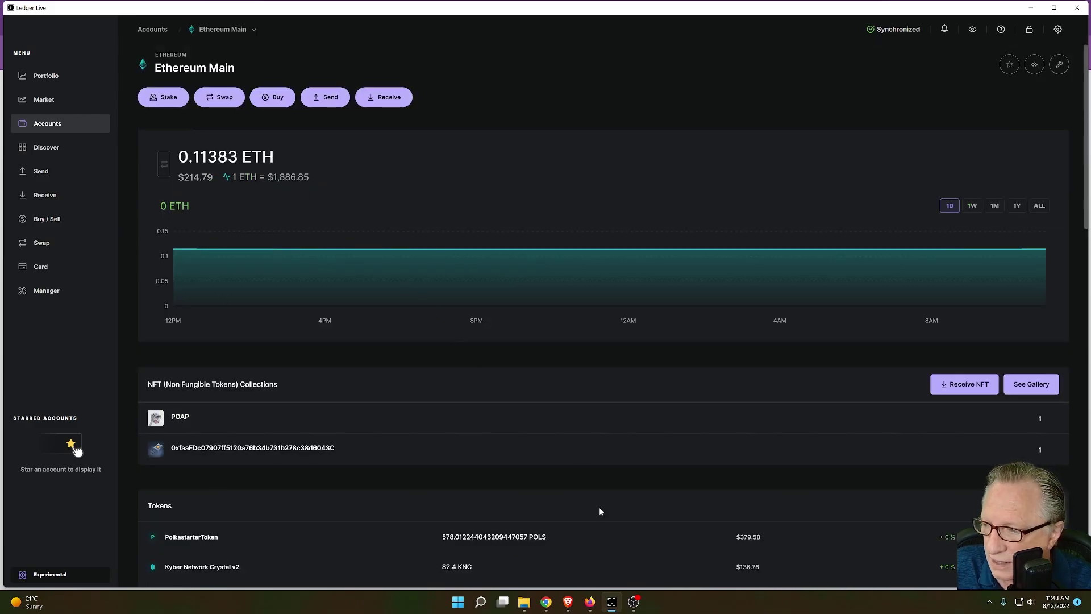
{"action": "left_click", "coordinate": [589, 601]}
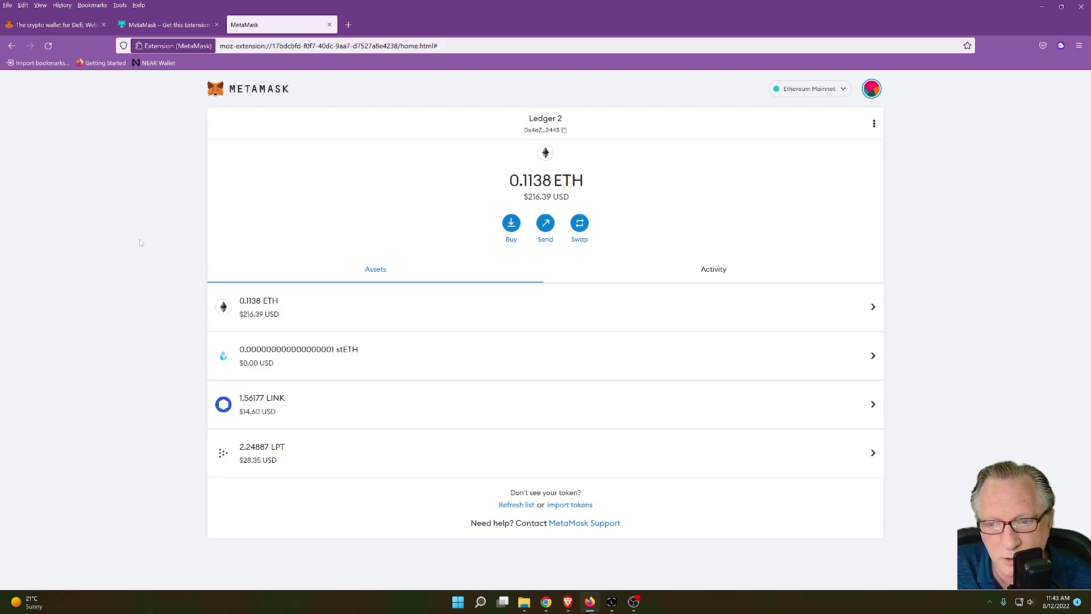
{"action": "left_click", "coordinate": [871, 89]}
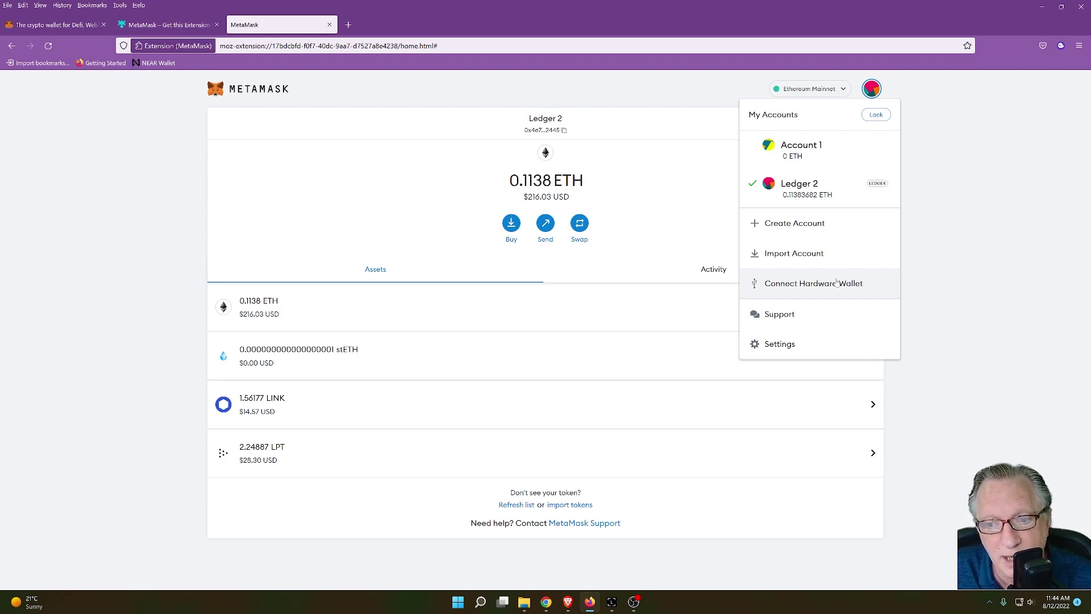
{"action": "left_click", "coordinate": [341, 151]}
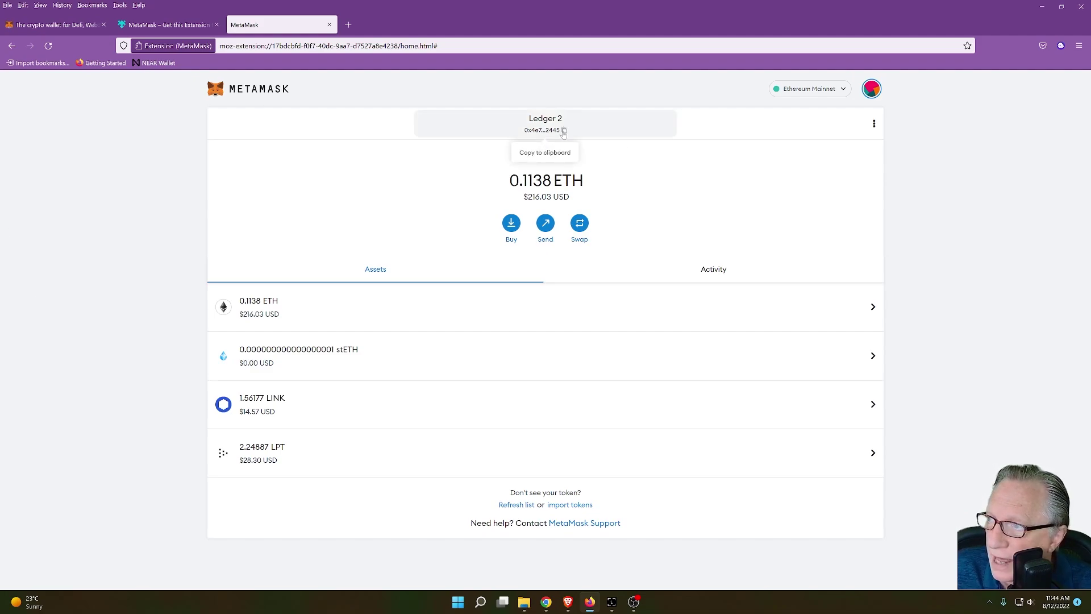
Rename the Ledger 2 account to 'Ledger X' in its Account details.
{"action": "left_click", "coordinate": [874, 124]}
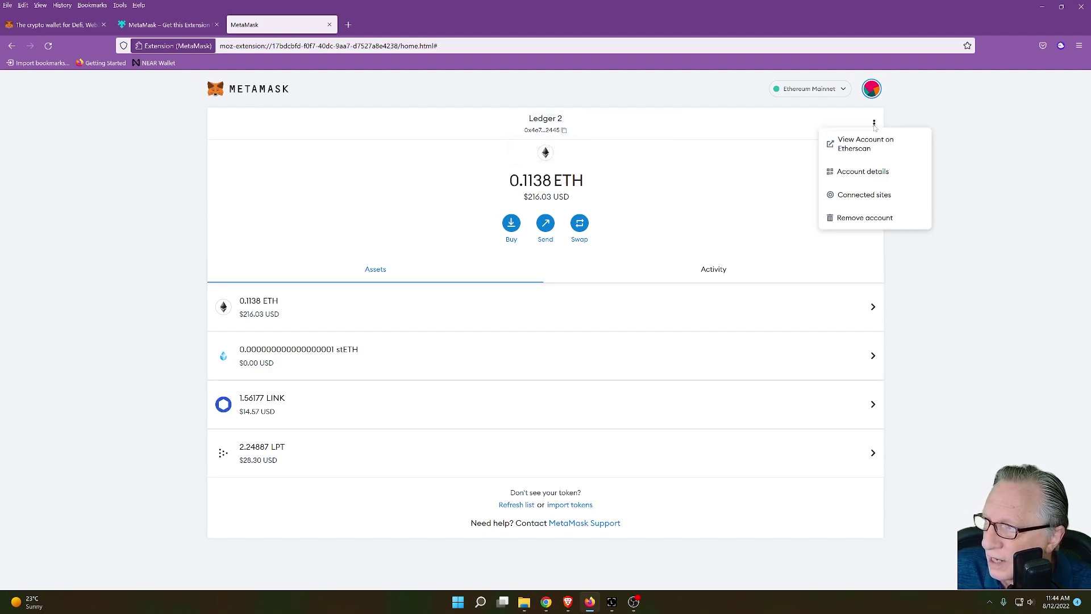
{"action": "left_click", "coordinate": [862, 172]}
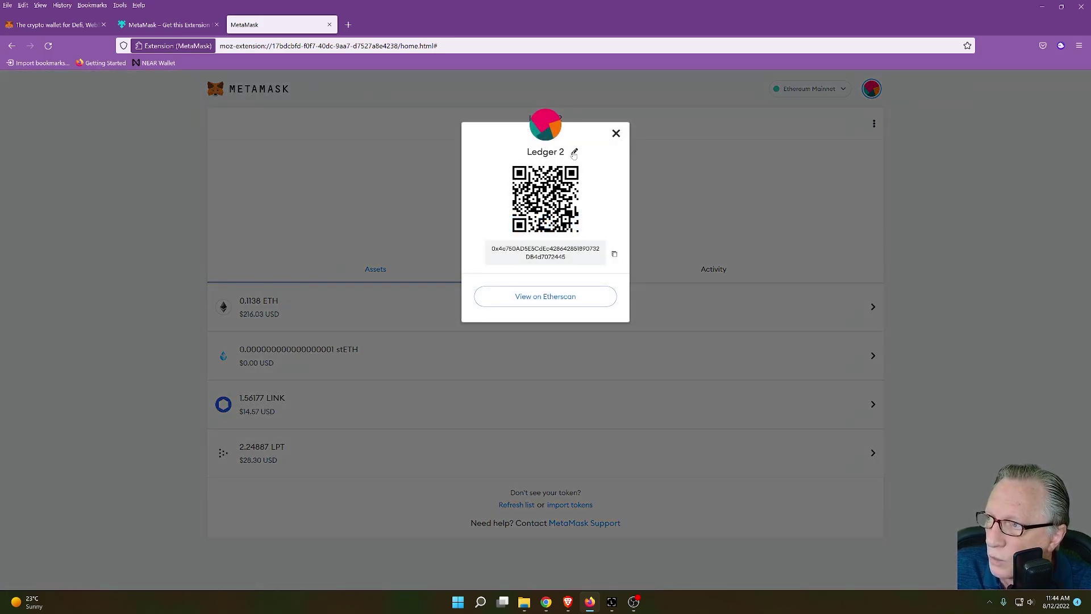
{"action": "left_click", "coordinate": [575, 152]}
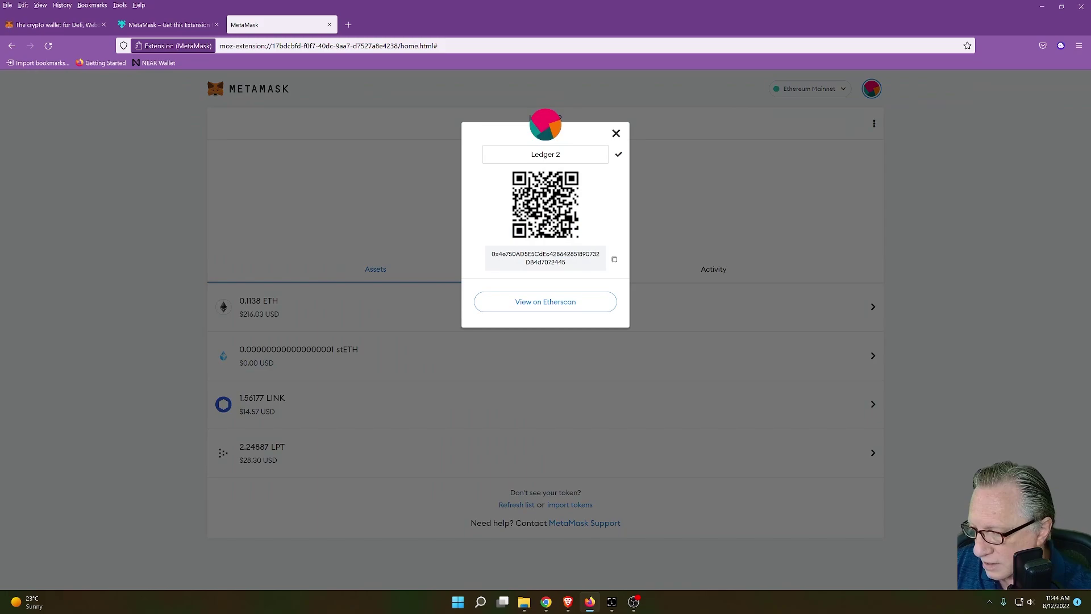
{"action": "key", "text": "BackSpace"}
{"action": "type", "text": "X"}
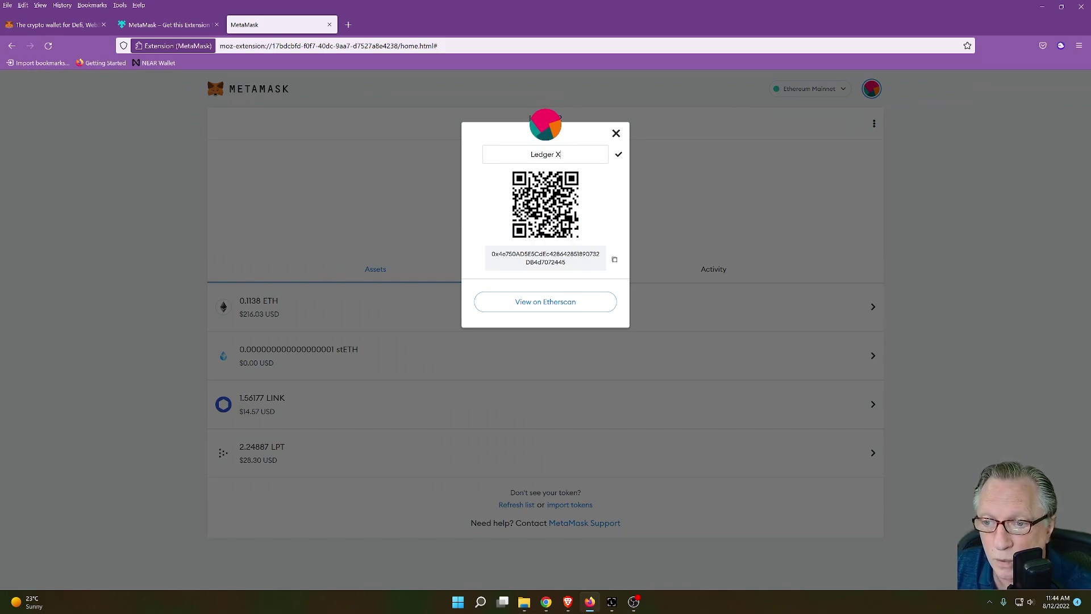
{"action": "left_click", "coordinate": [618, 154]}
{"action": "left_click", "coordinate": [43, 190]}
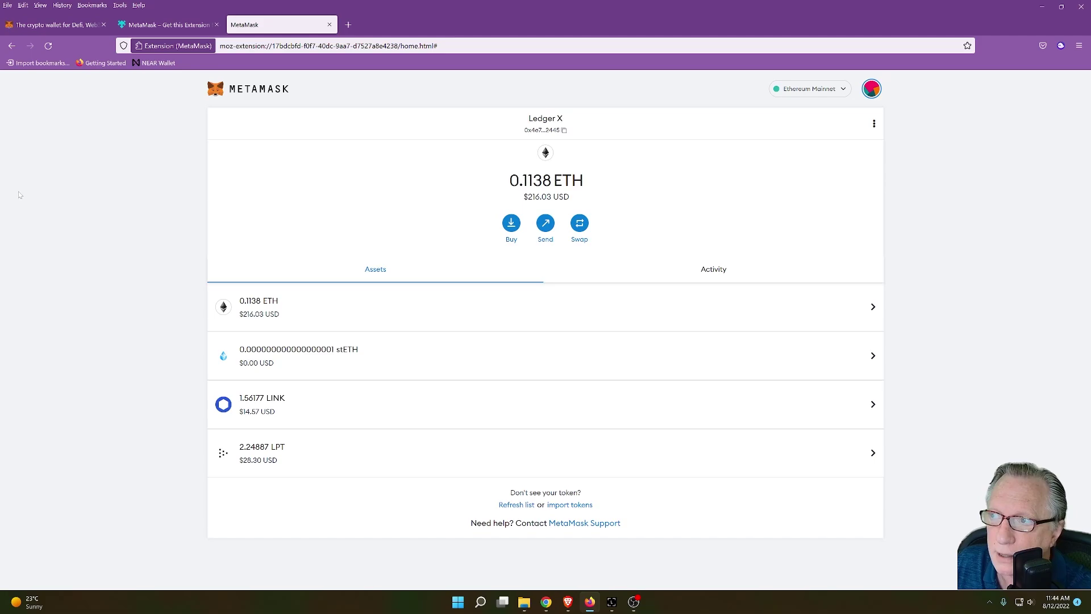
Search Google for 'opensea' in a new tab, open opensea.io, and show its wallet providers.
{"action": "left_click", "coordinate": [348, 25]}
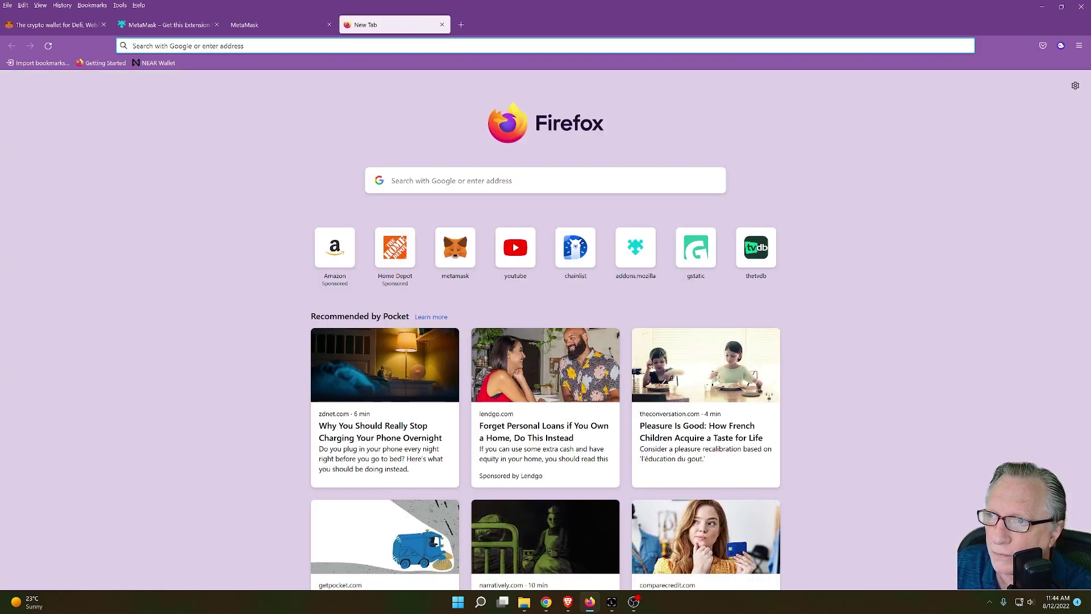
{"action": "type", "text": "opensea"}
{"action": "key", "text": "Return"}
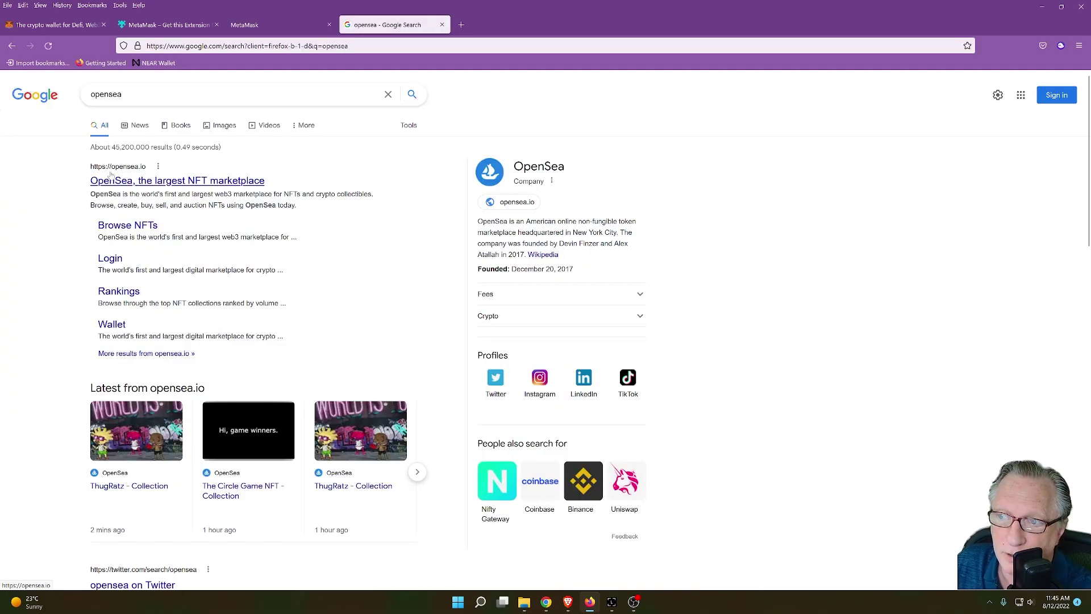
{"action": "left_click", "coordinate": [162, 181]}
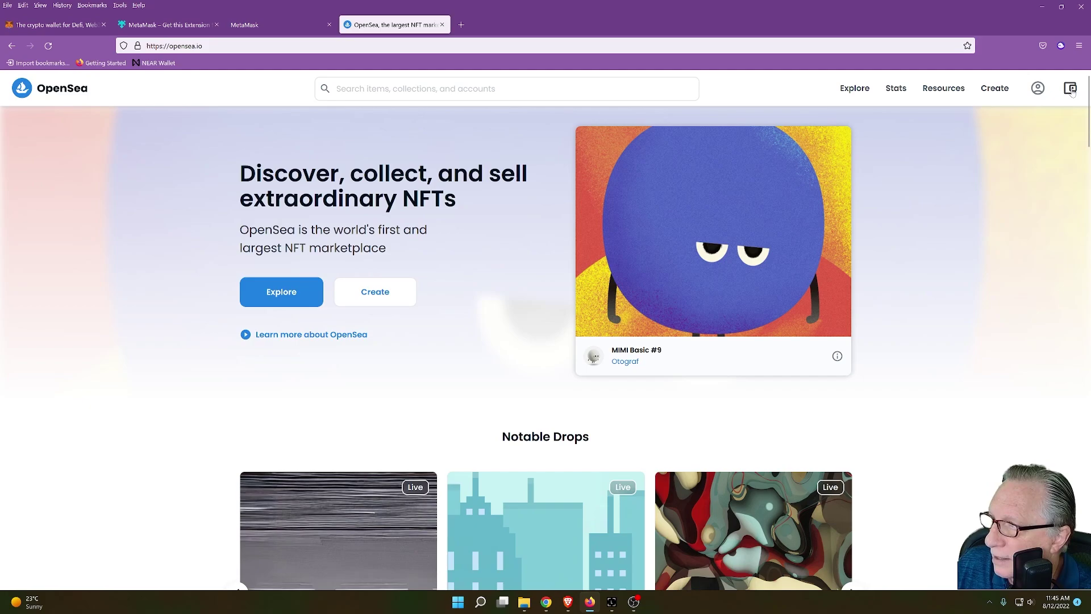
{"action": "left_click", "coordinate": [1071, 89]}
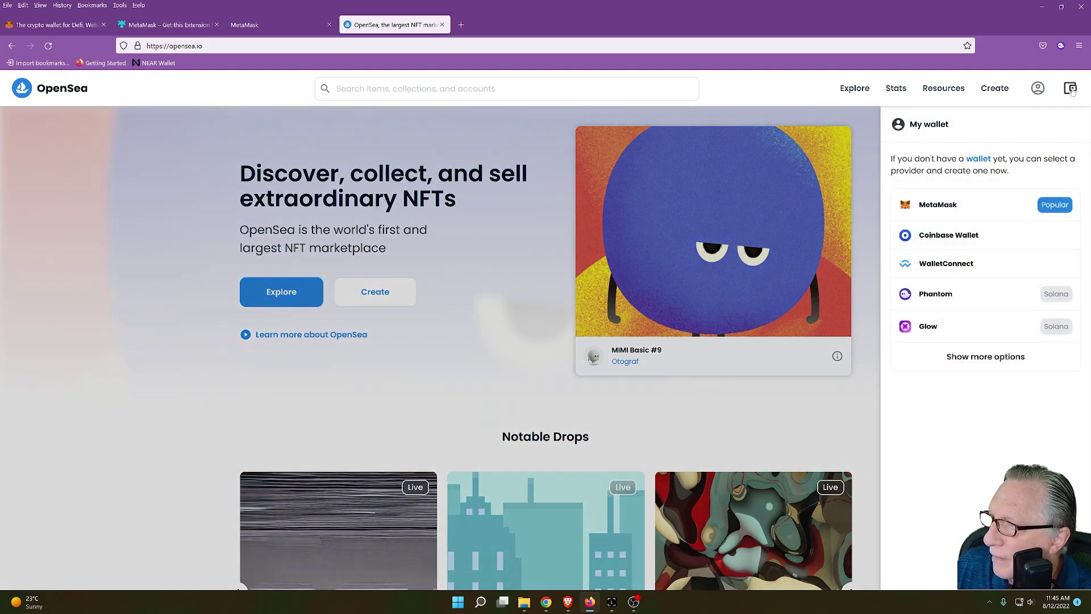
{"action": "mouse_move", "coordinate": [1046, 91]}
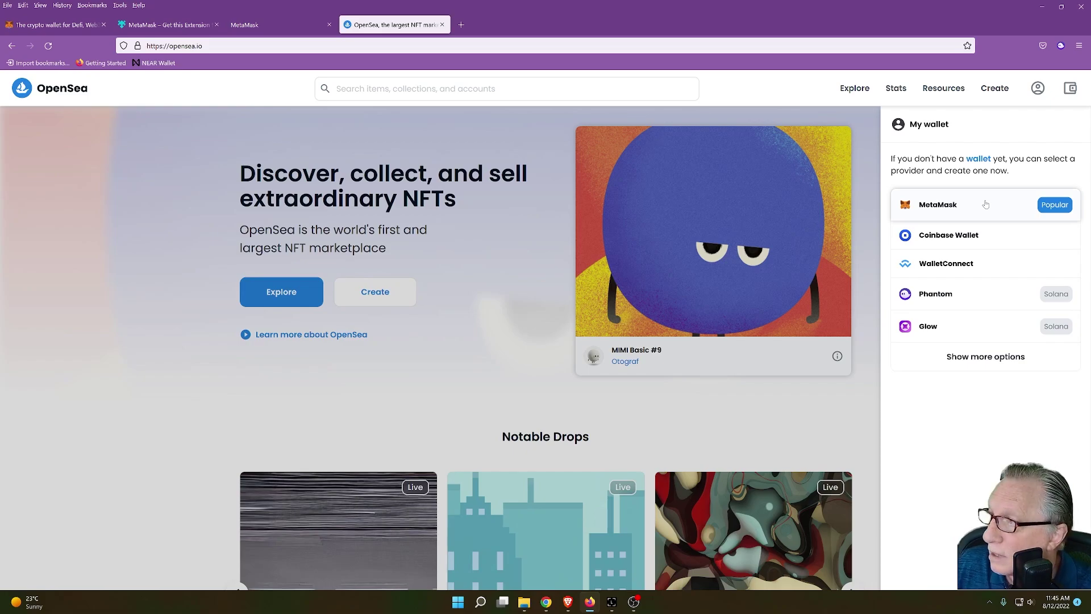
Connect the MetaMask Ledger X account to opensea.io.
{"action": "left_click", "coordinate": [932, 206]}
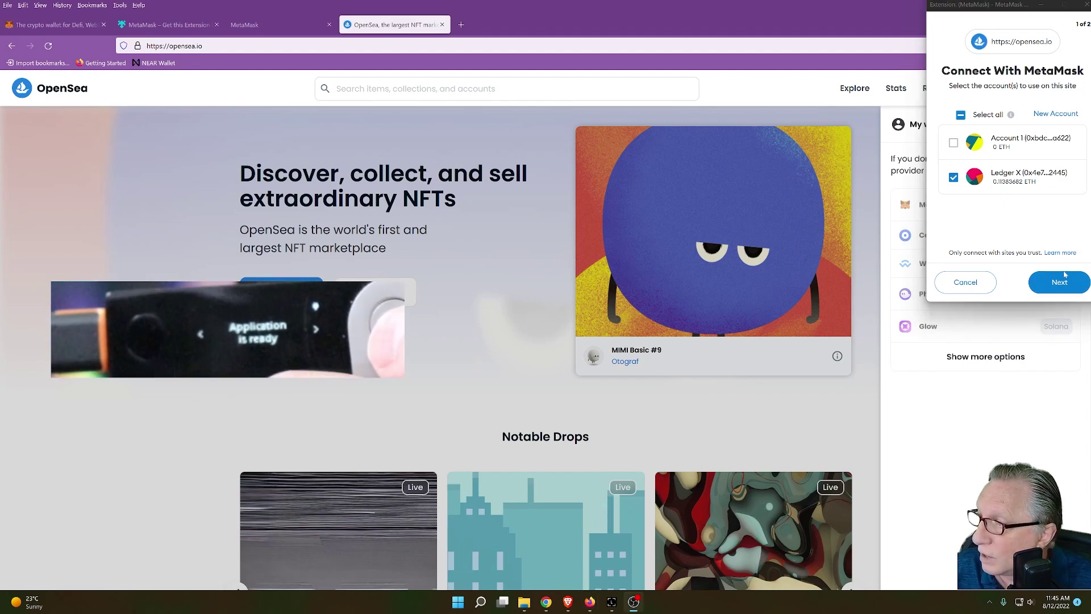
{"action": "left_click", "coordinate": [1058, 284]}
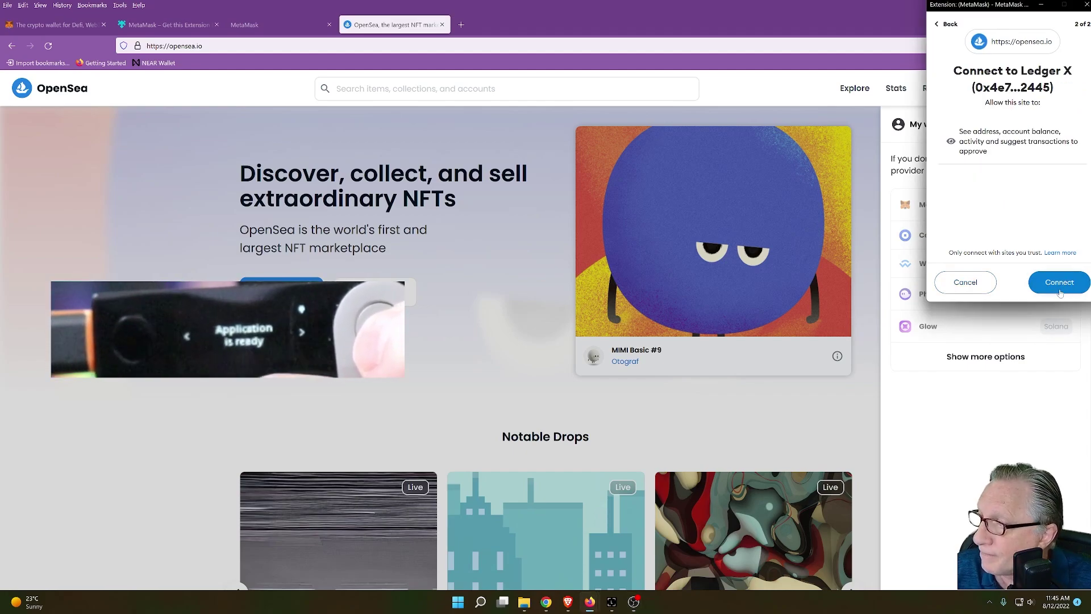
{"action": "left_click", "coordinate": [1059, 284]}
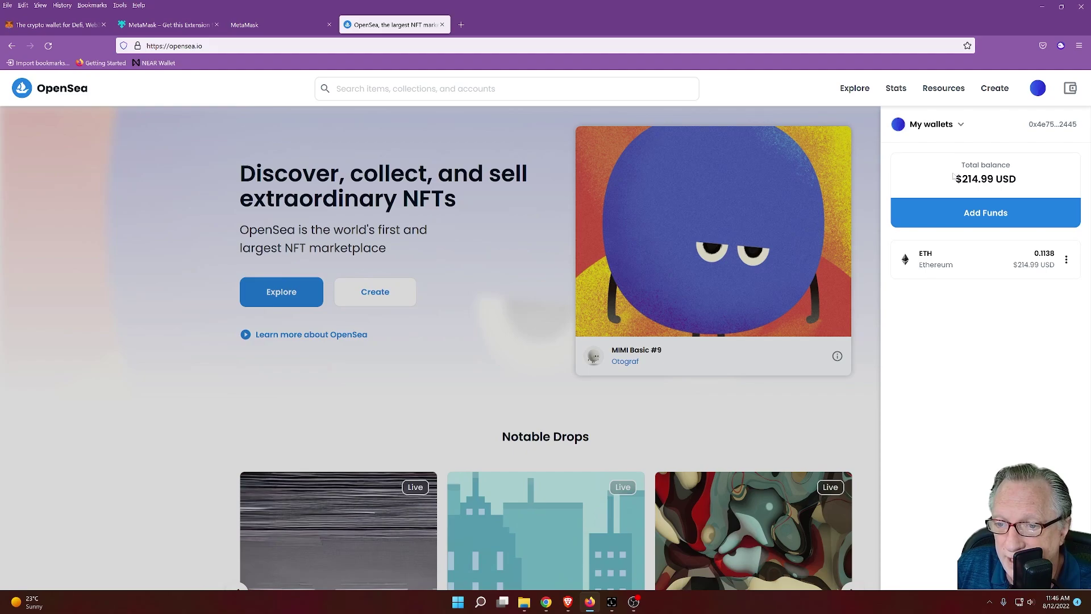
Compare OpenSea's 0.1138 ETH ($214.99) wallet balance against the MetaMask tab.
{"action": "left_click", "coordinate": [1062, 129]}
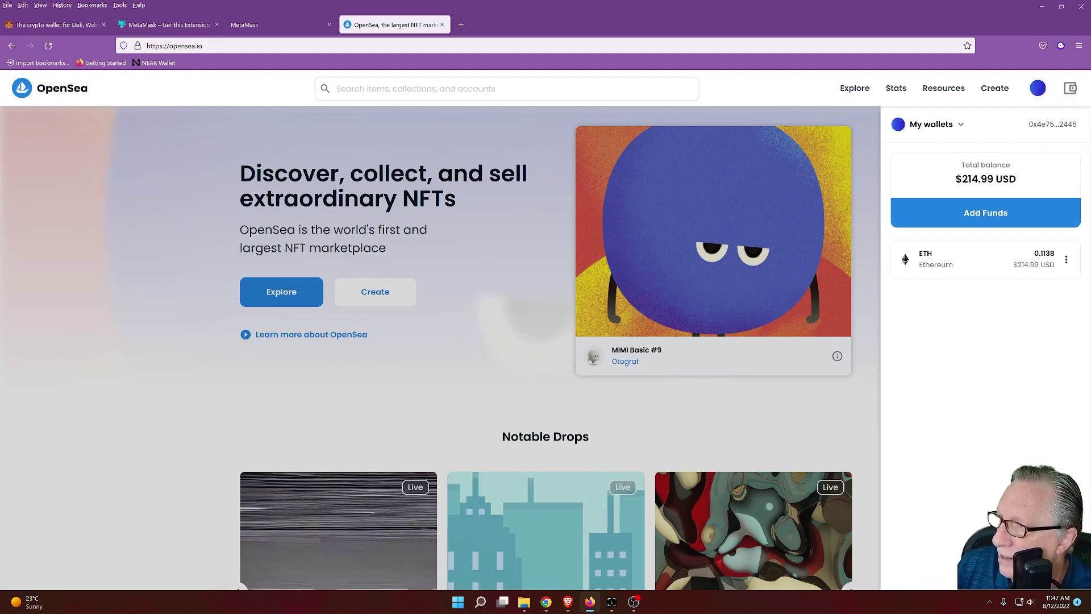
{"action": "left_click", "coordinate": [274, 25]}
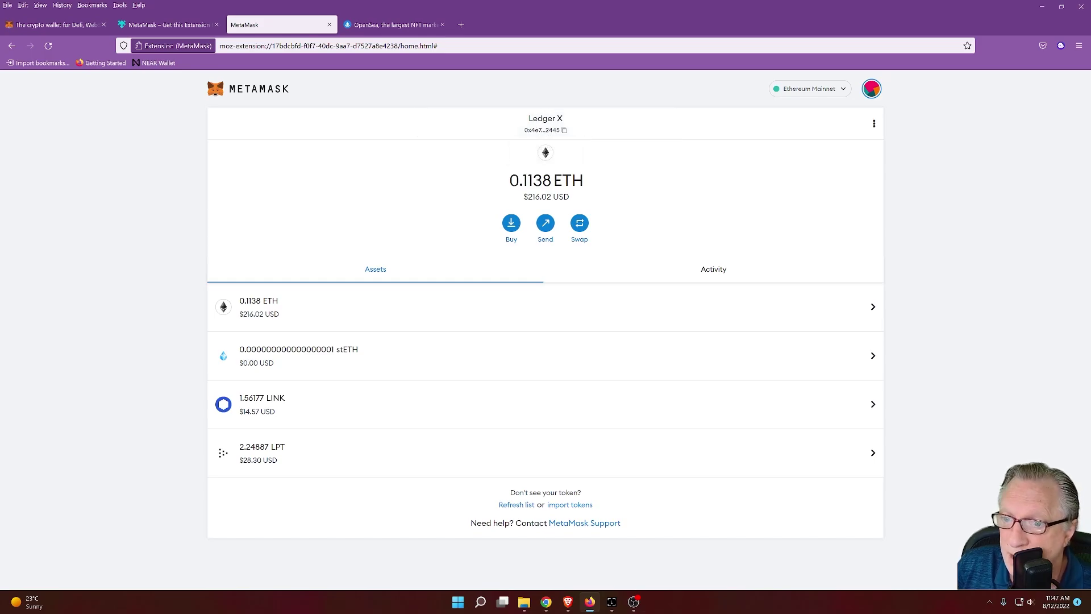
{"action": "left_click", "coordinate": [392, 24]}
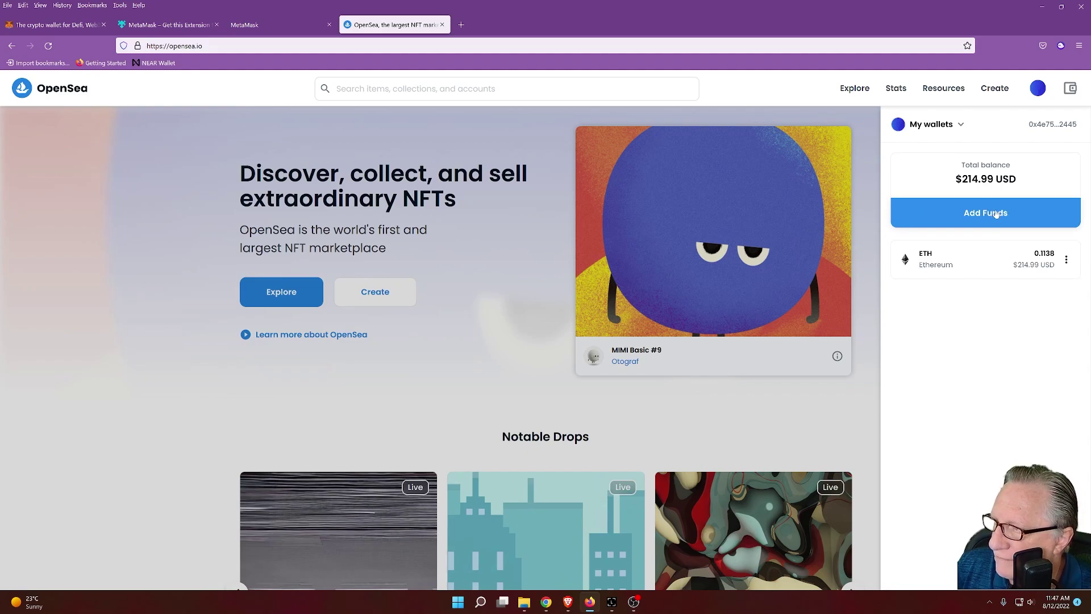
{"action": "left_click", "coordinate": [989, 215]}
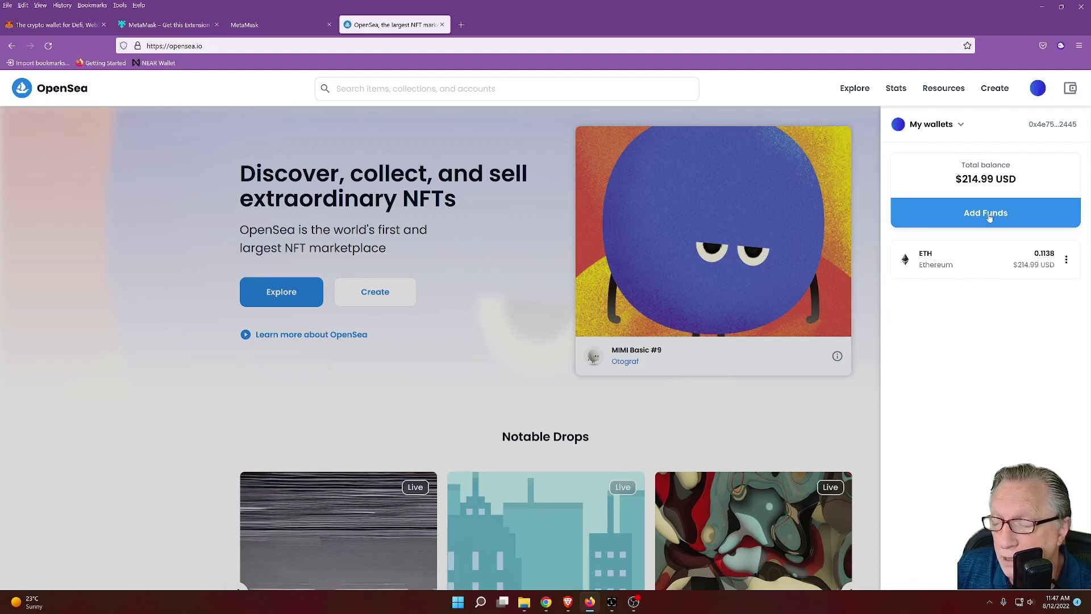
Copy the wallet's deposit address from OpenSea's Add Funds dialog, then switch to Binance.US in Brave.
{"action": "left_click", "coordinate": [989, 216]}
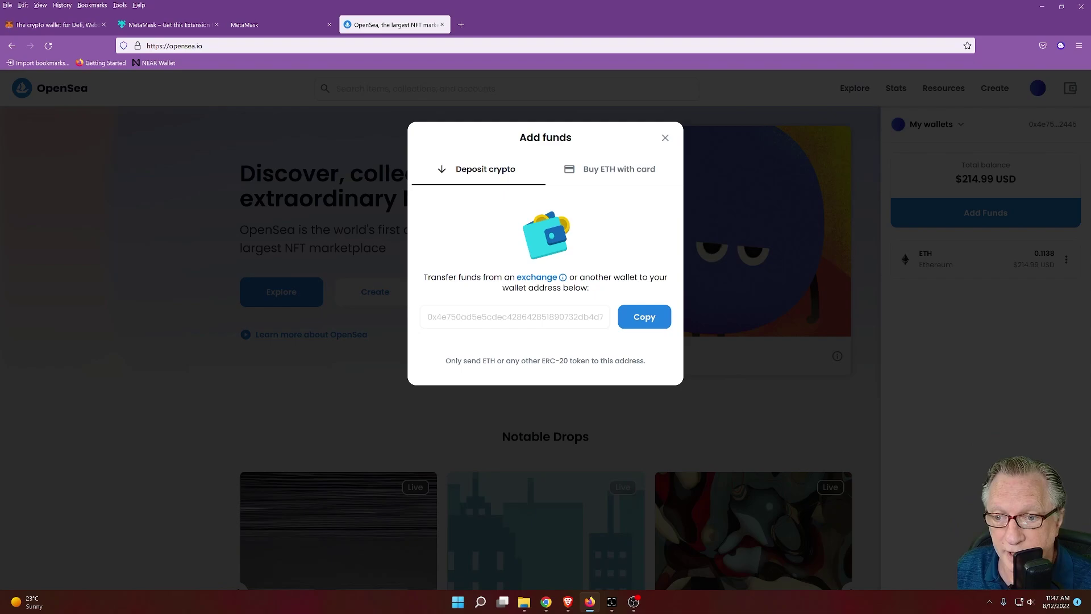
{"action": "left_click", "coordinate": [644, 321]}
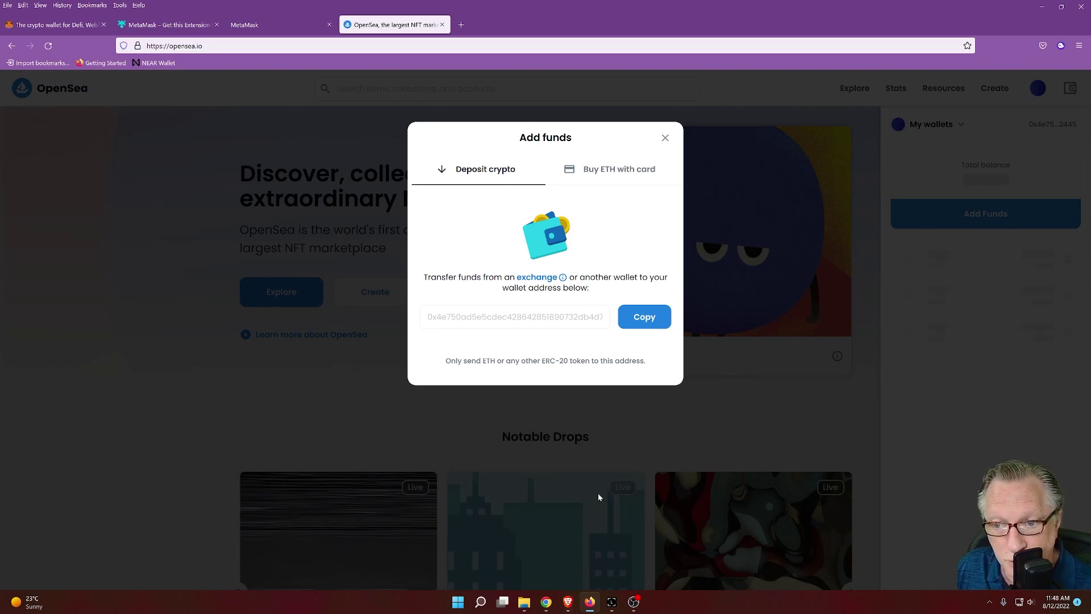
{"action": "left_click", "coordinate": [568, 602]}
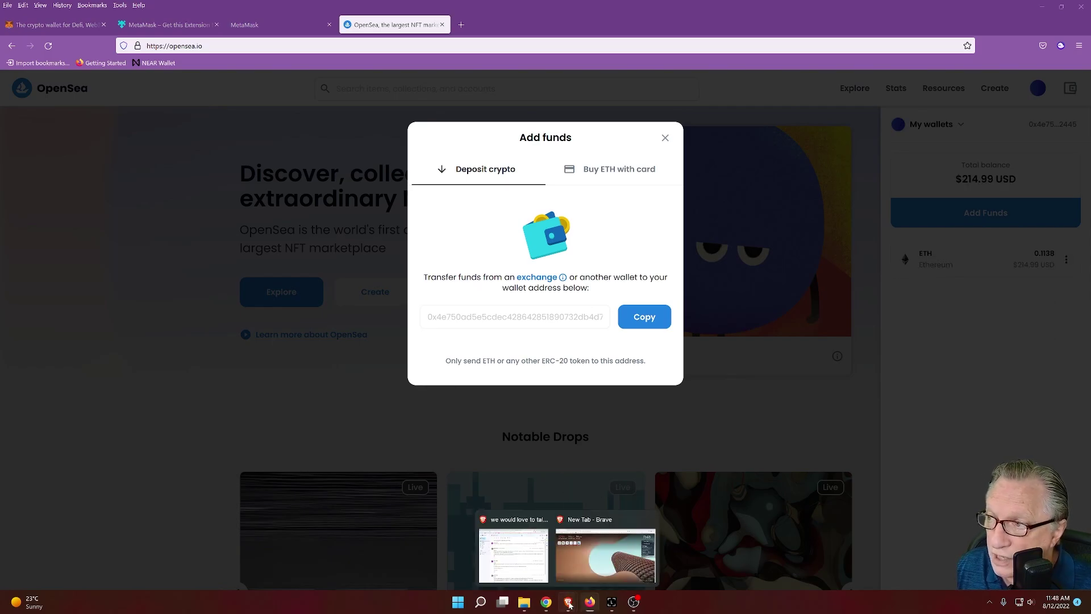
{"action": "left_click", "coordinate": [520, 554]}
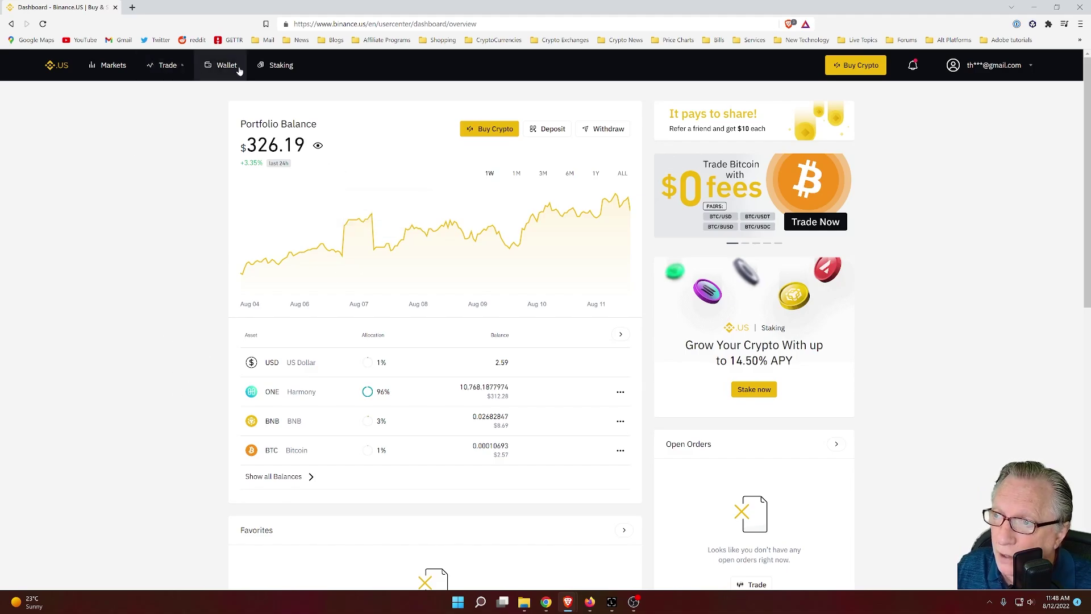
Open the Binance.US Wallet page and review the $326.19 portfolio's coin balances.
{"action": "left_click", "coordinate": [221, 66]}
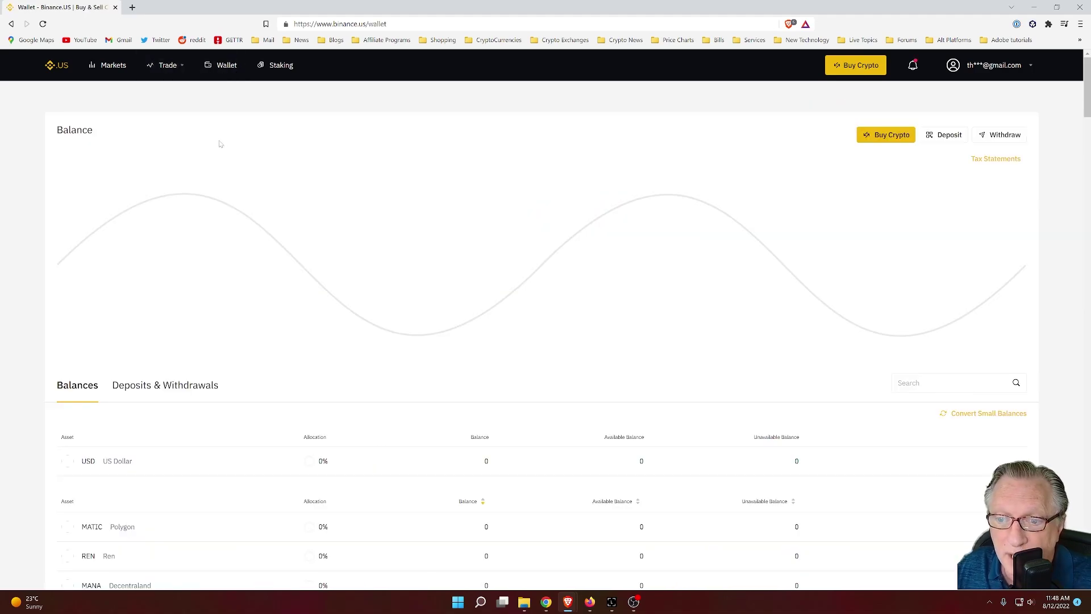
{"action": "scroll", "coordinate": [242, 373], "scroll_direction": "down", "scroll_amount": 2}
{"action": "scroll", "coordinate": [284, 243], "scroll_direction": "down", "scroll_amount": 2}
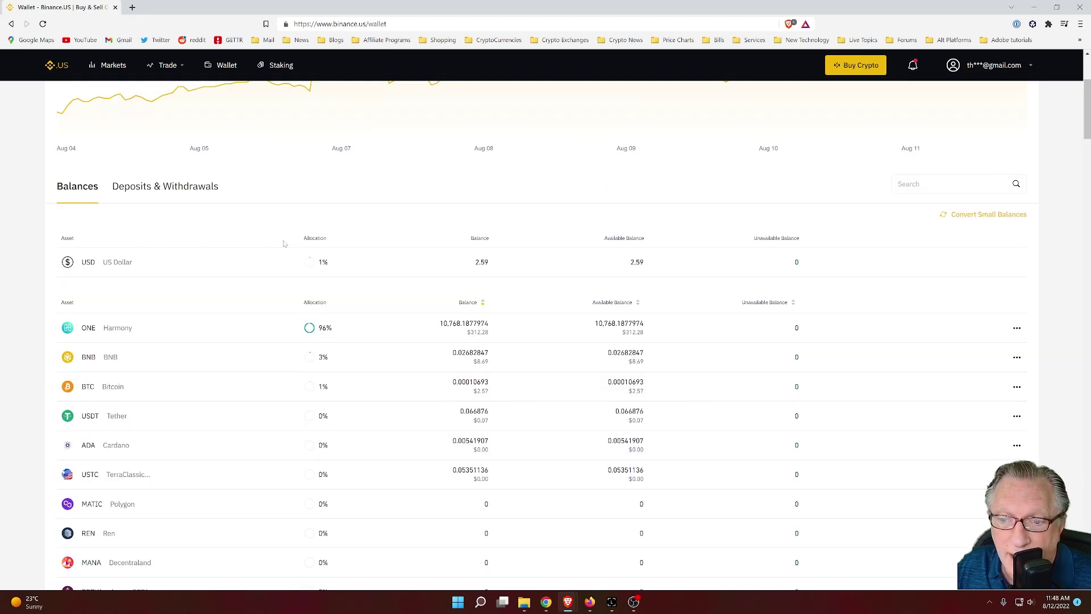
{"action": "scroll", "coordinate": [284, 243], "scroll_direction": "up", "scroll_amount": 4}
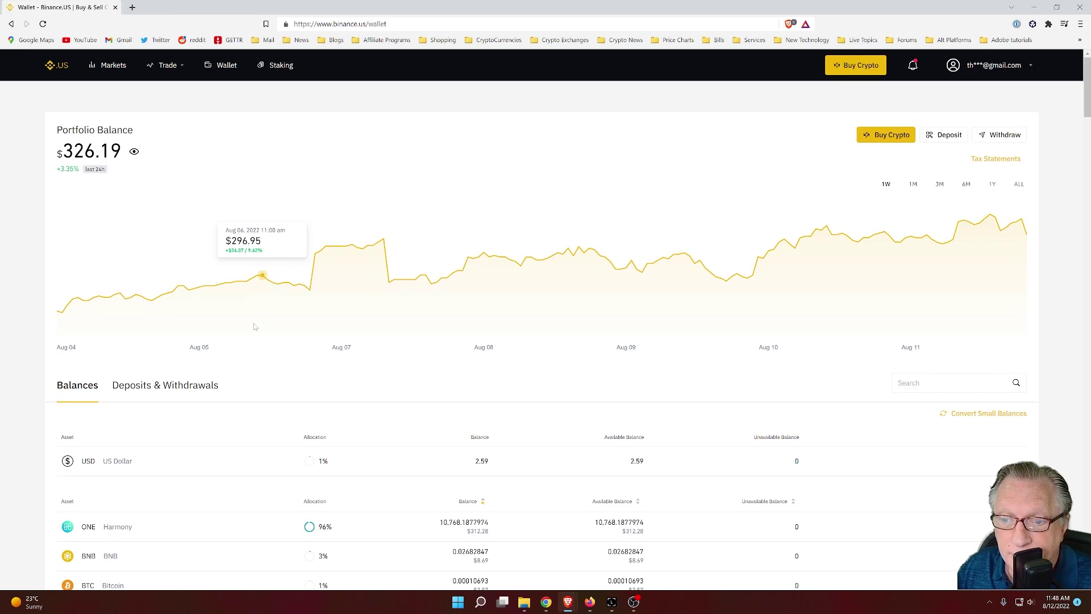
Buy $50 of ETH (0.02603735 ETH) on Binance.US, paid from the credit union bank account.
{"action": "left_click", "coordinate": [855, 69]}
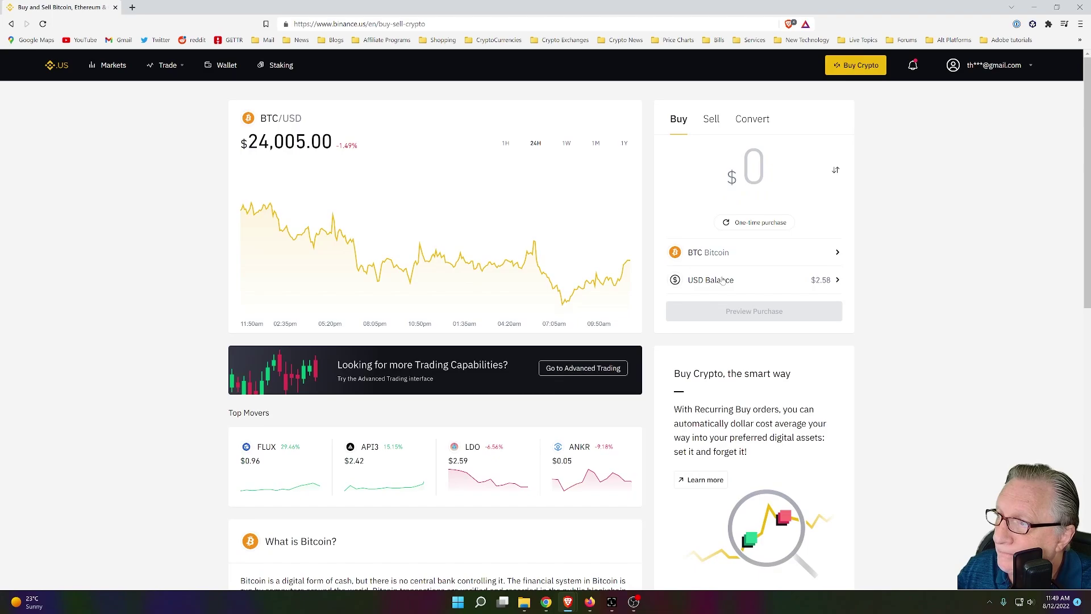
{"action": "left_click", "coordinate": [713, 255]}
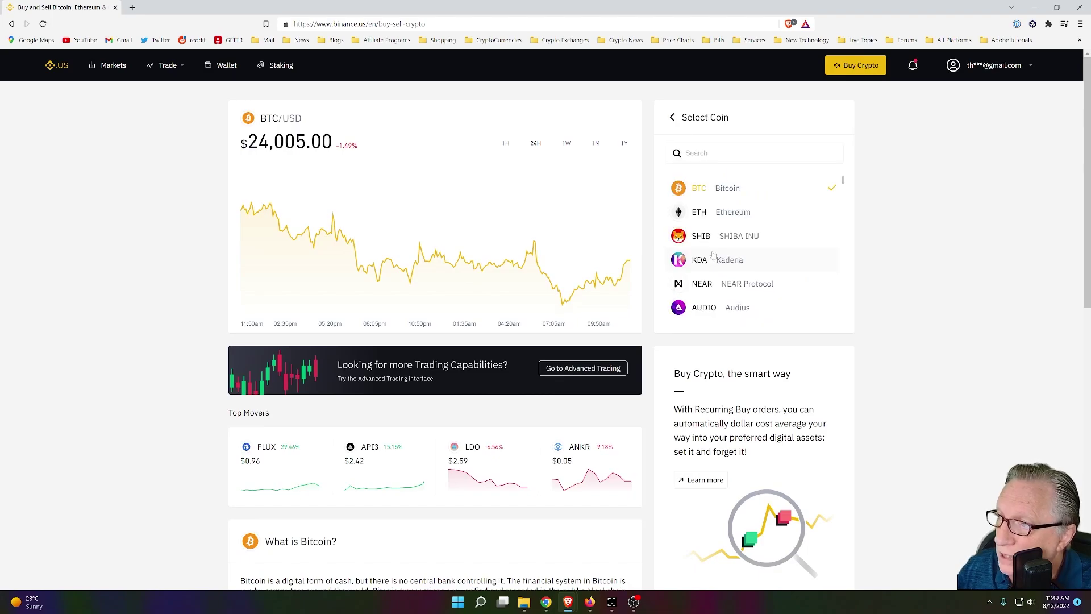
{"action": "left_click", "coordinate": [705, 213]}
{"action": "left_click", "coordinate": [823, 282]}
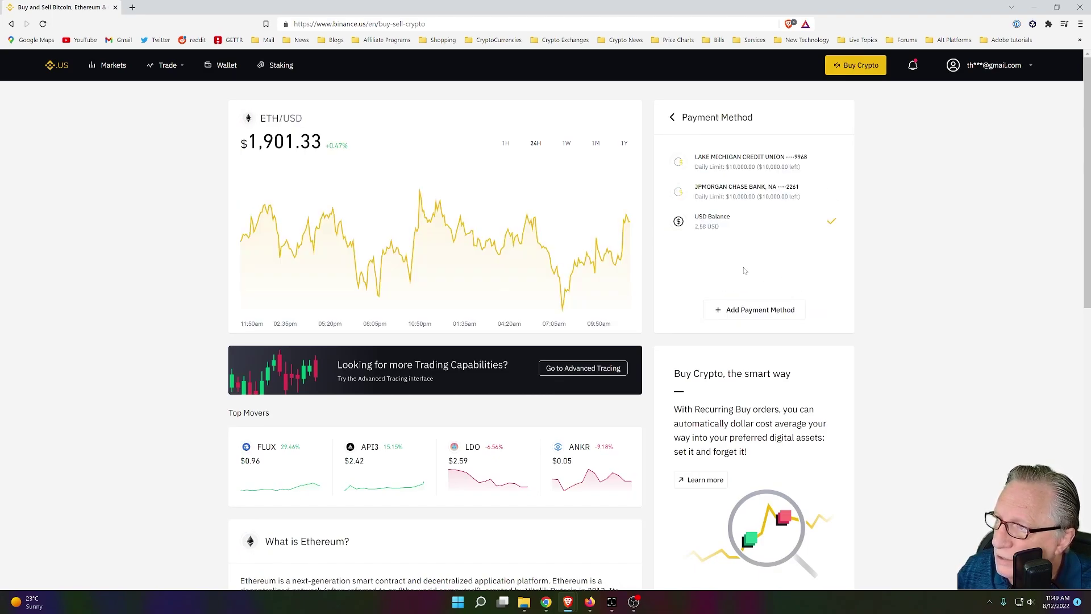
{"action": "left_click", "coordinate": [738, 165]}
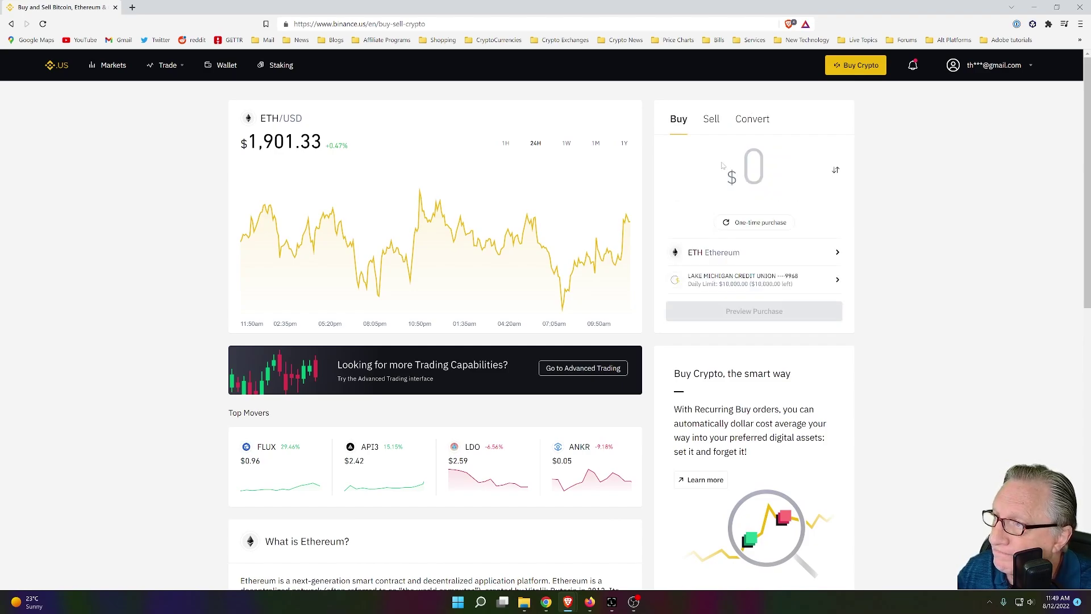
{"action": "type", "text": "50"}
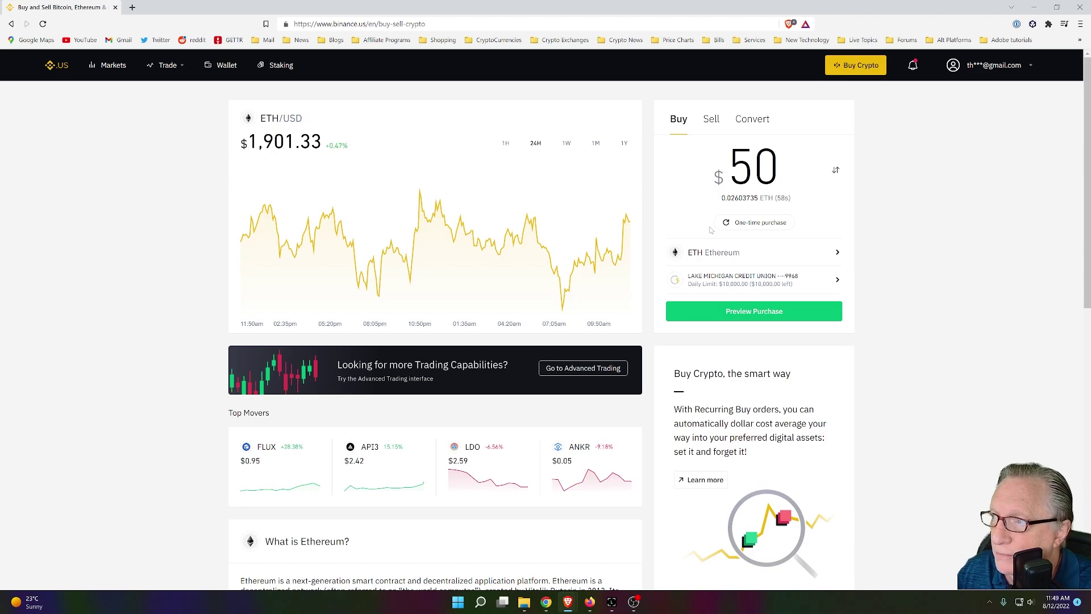
{"action": "left_click", "coordinate": [808, 317]}
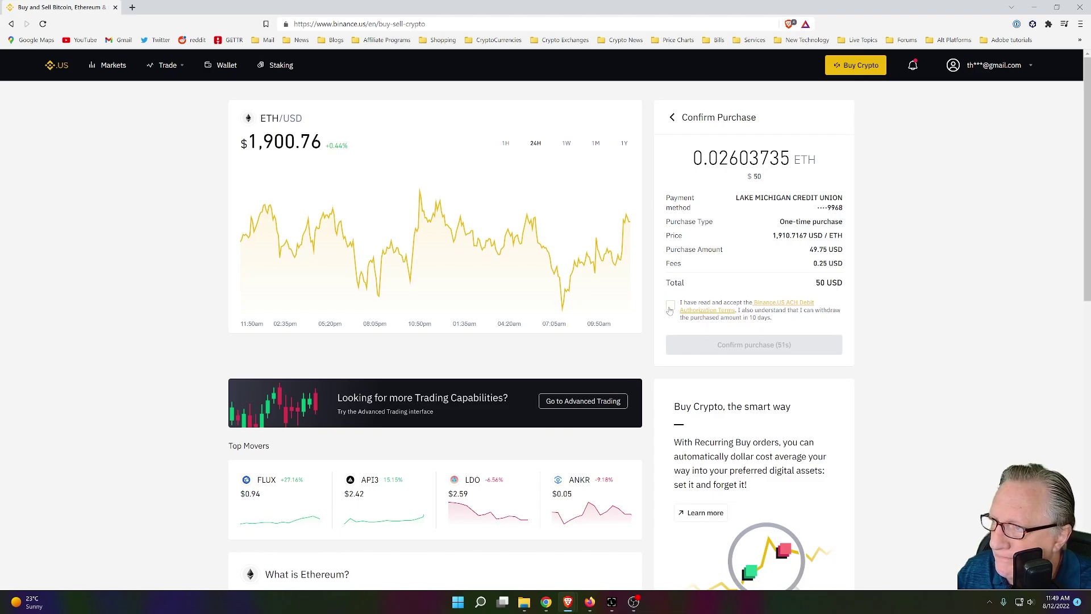
{"action": "left_click", "coordinate": [671, 306]}
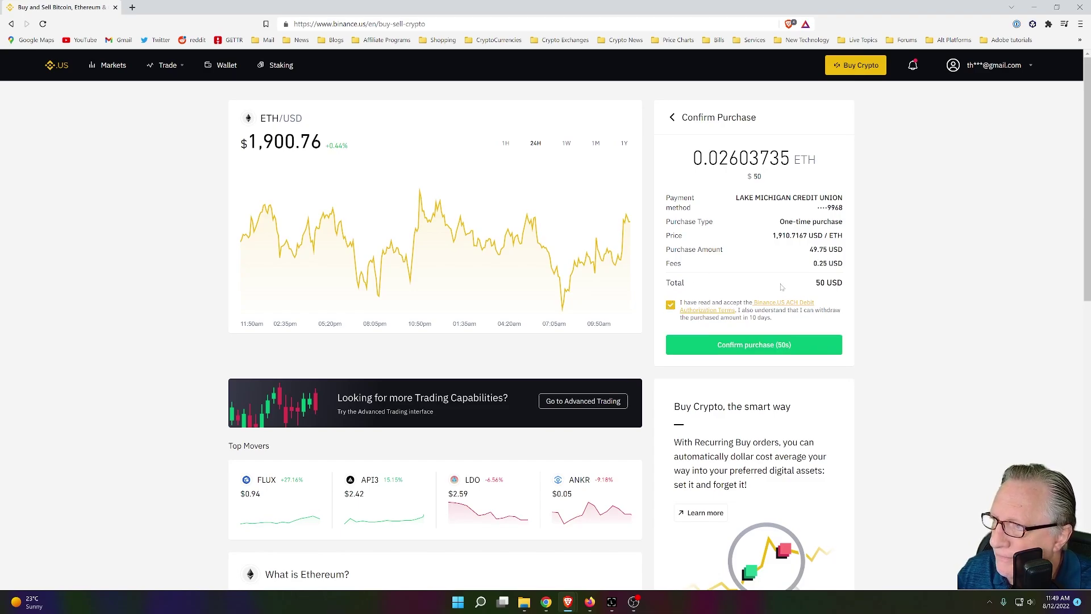
{"action": "left_click", "coordinate": [757, 346]}
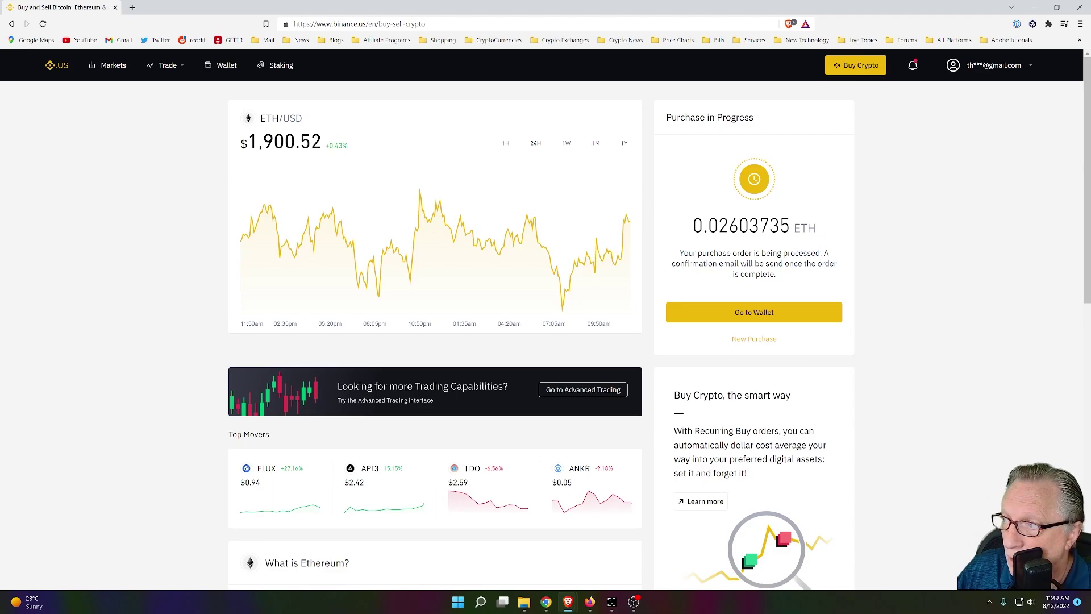
View the Bought ETH transaction details in wallet history, then close them.
{"action": "left_click", "coordinate": [753, 316]}
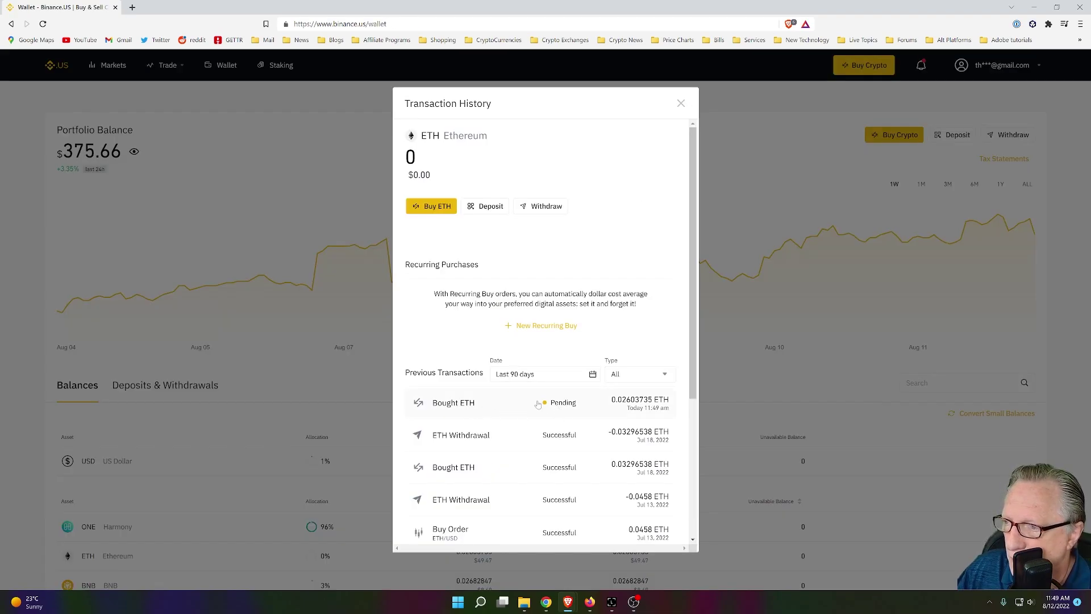
{"action": "left_click", "coordinate": [469, 406]}
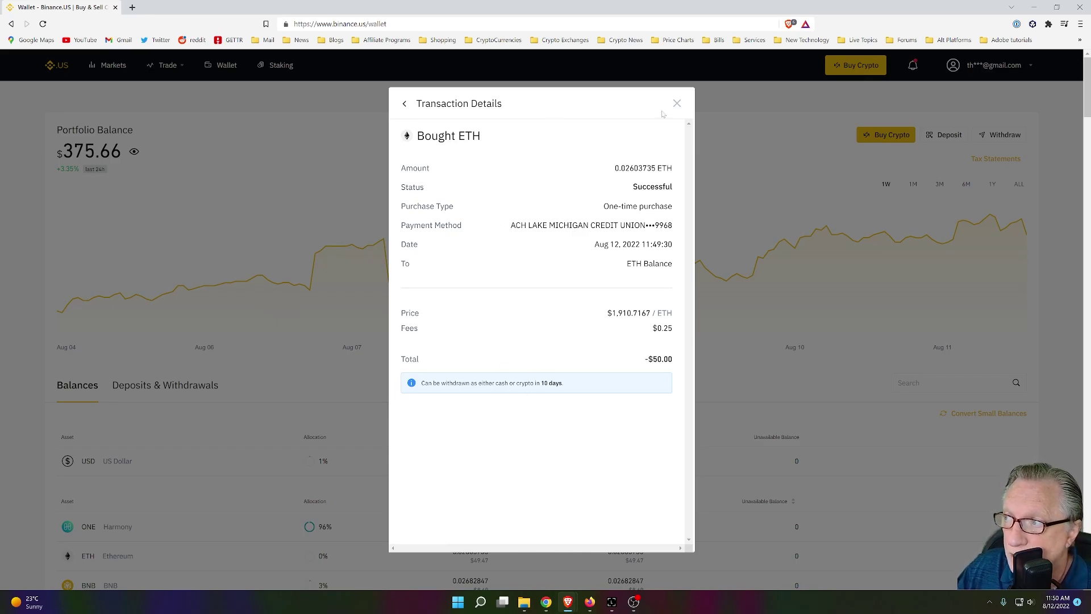
{"action": "left_click", "coordinate": [677, 103]}
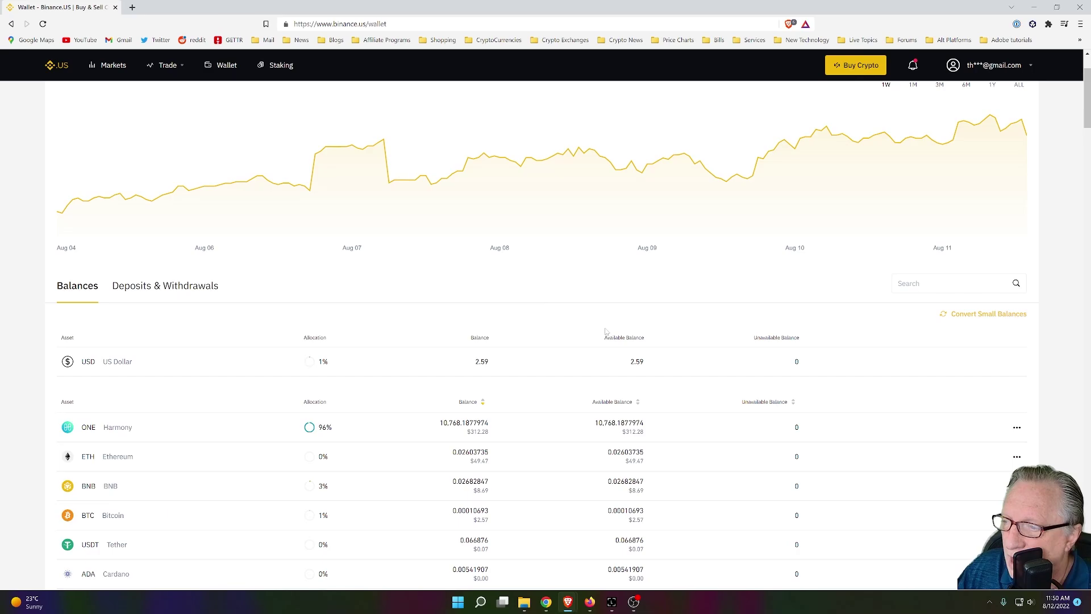
Start an ETH withdrawal and select ERC20 as the network.
{"action": "left_click", "coordinate": [1017, 458]}
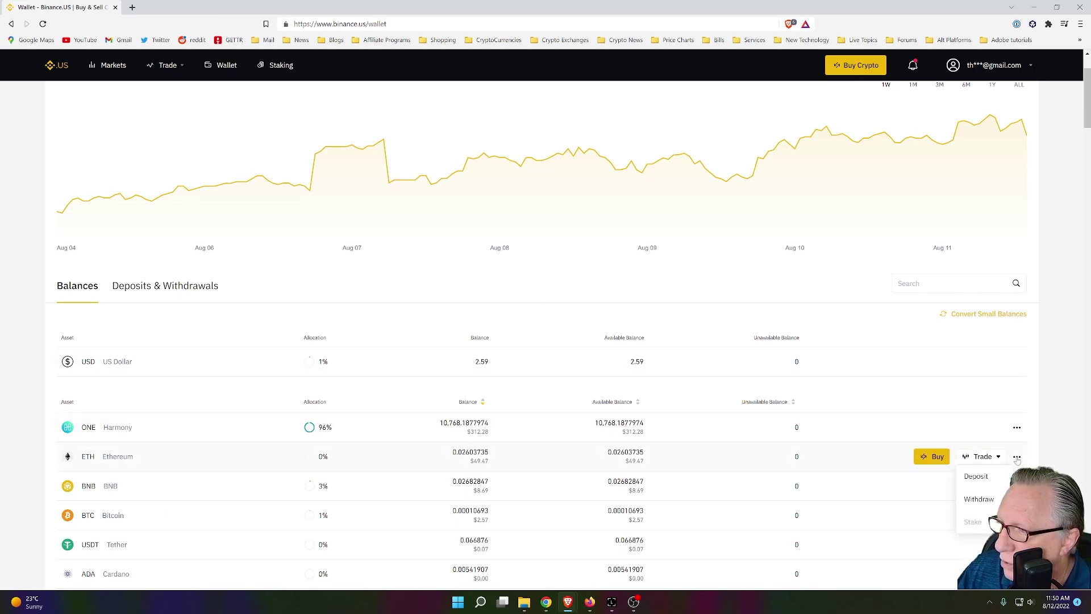
{"action": "left_click", "coordinate": [980, 501]}
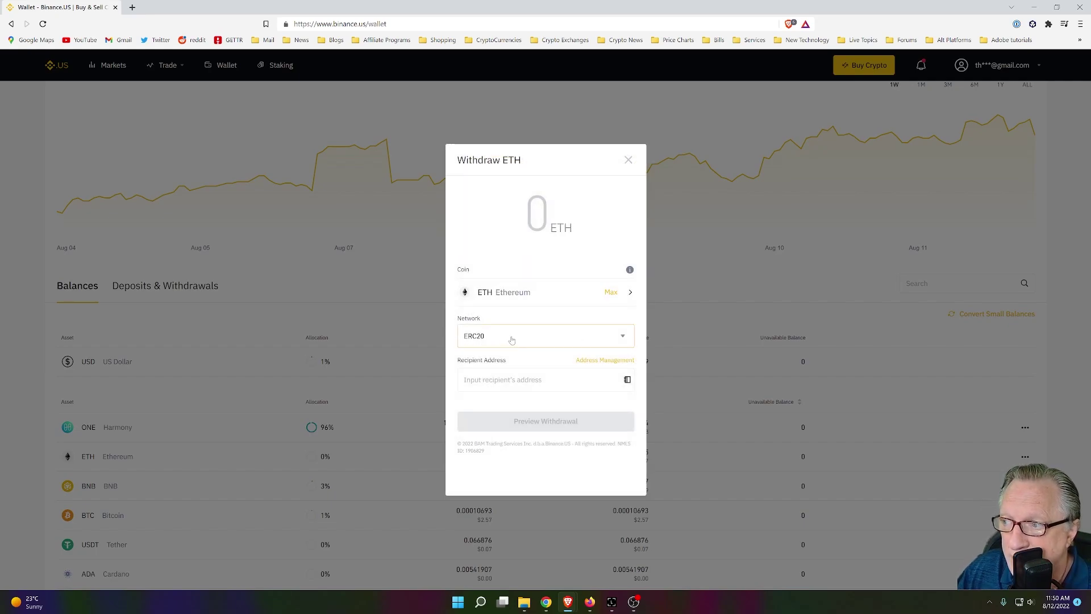
{"action": "left_click", "coordinate": [621, 341]}
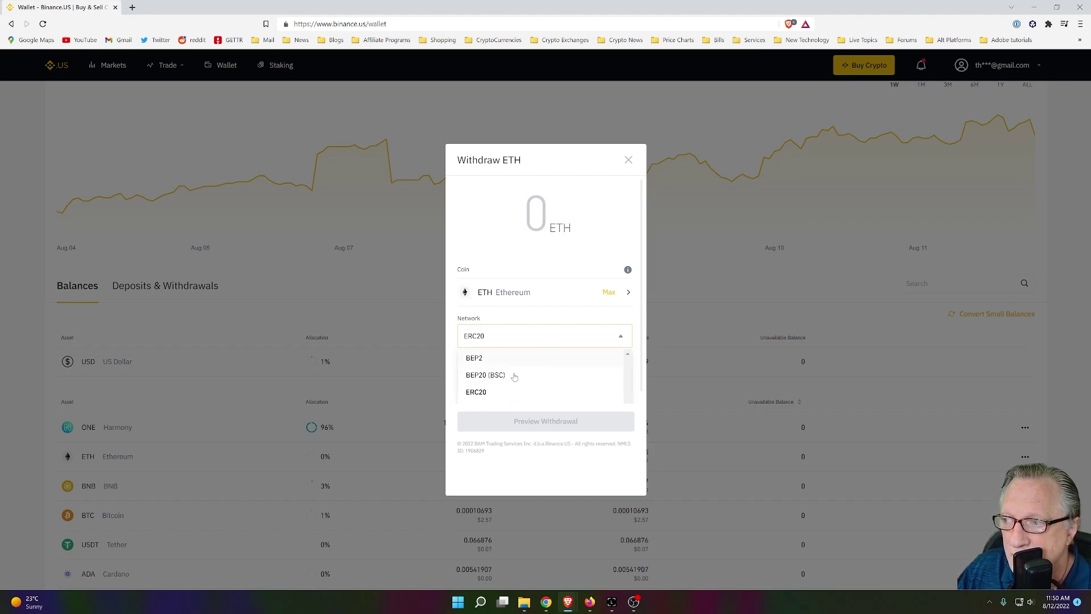
{"action": "left_click", "coordinate": [476, 393]}
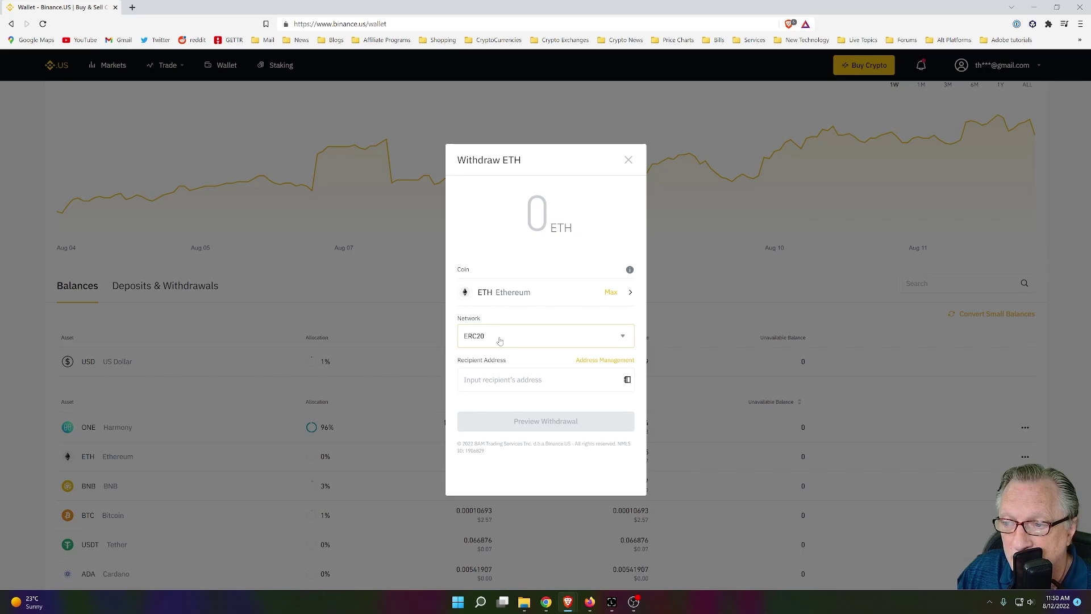
Paste the copied OpenSea wallet address as recipient and withdraw the full 0.02603735 ETH.
{"action": "left_click", "coordinate": [589, 599]}
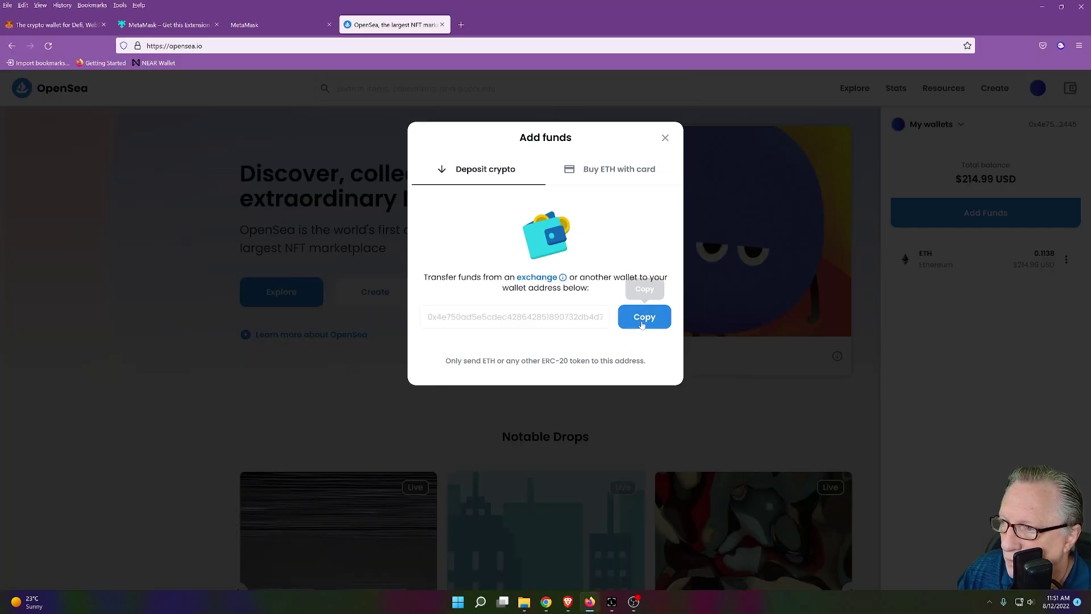
{"action": "left_click", "coordinate": [629, 317]}
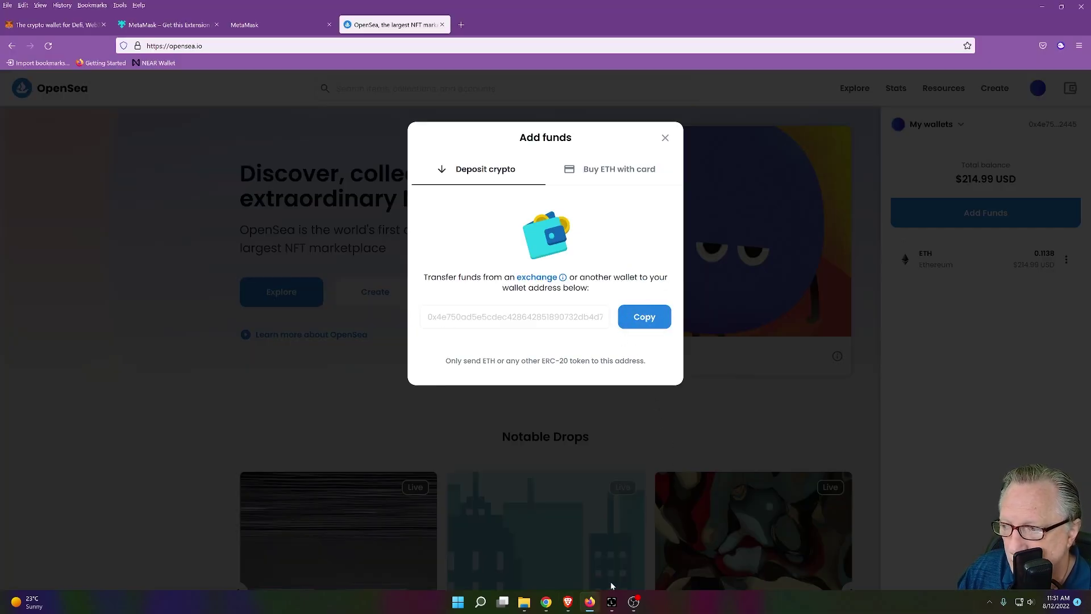
{"action": "mouse_move", "coordinate": [568, 606]}
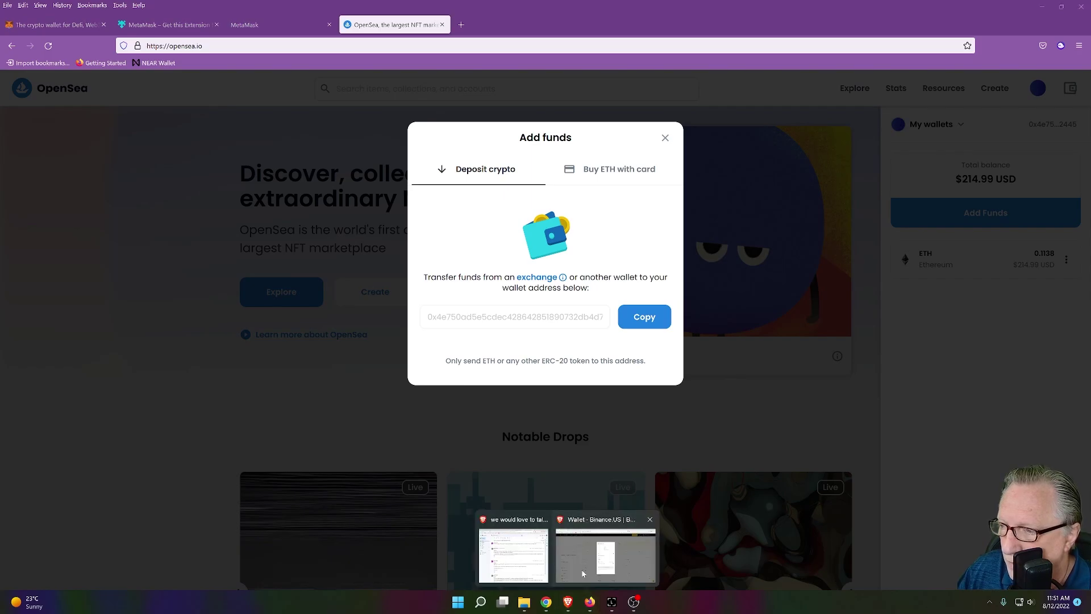
{"action": "left_click", "coordinate": [605, 553]}
{"action": "right_click", "coordinate": [494, 380]}
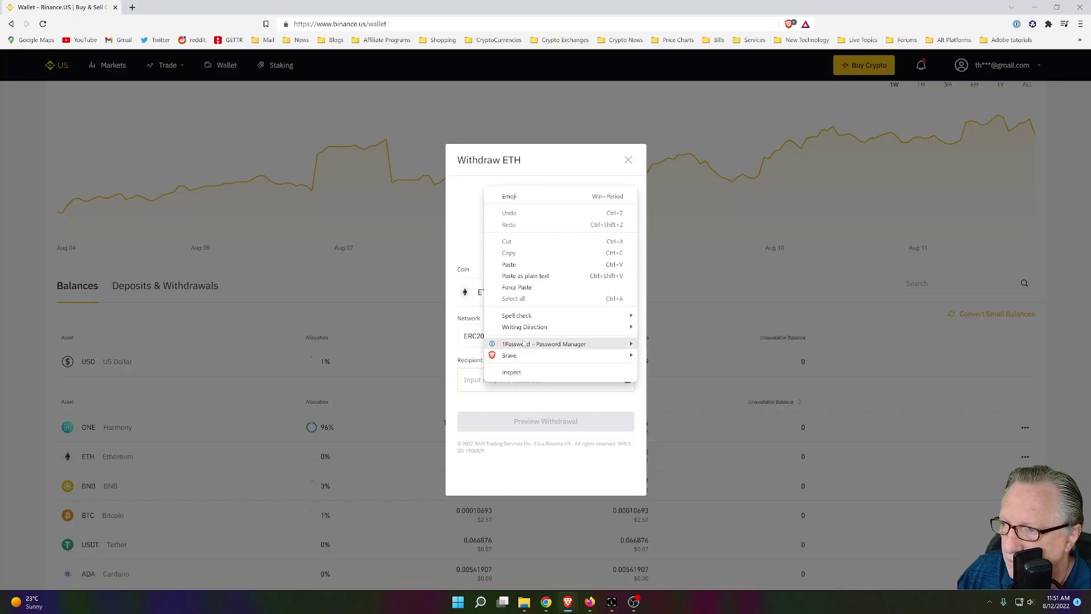
{"action": "left_click", "coordinate": [514, 264]}
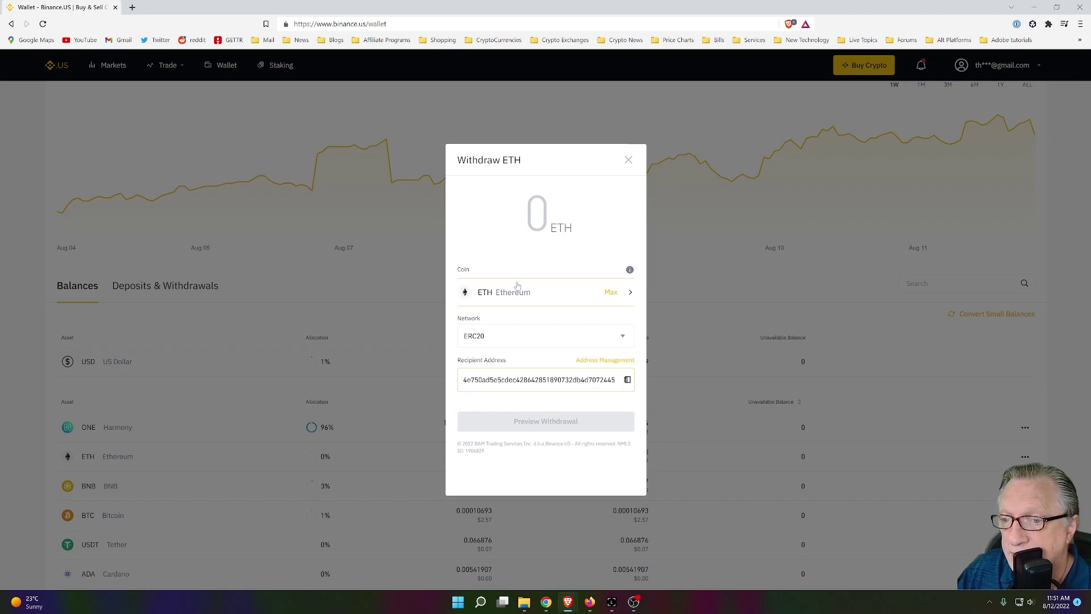
{"action": "left_click", "coordinate": [610, 292]}
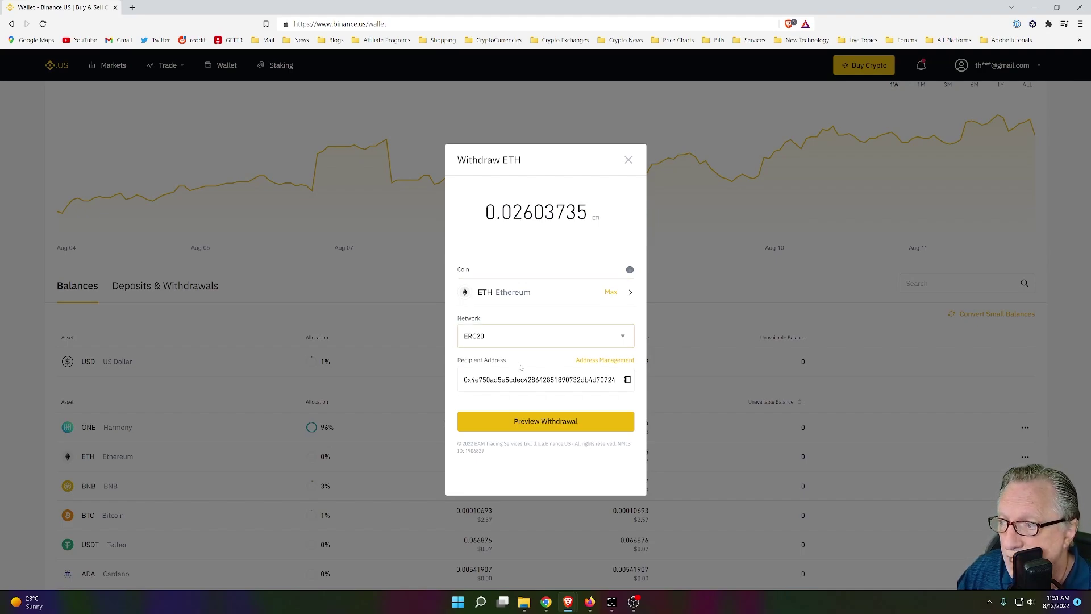
Confirm the 0.02603735 ETH withdrawal to the OpenSea wallet so Binance.US submits the order.
{"action": "left_click", "coordinate": [544, 424]}
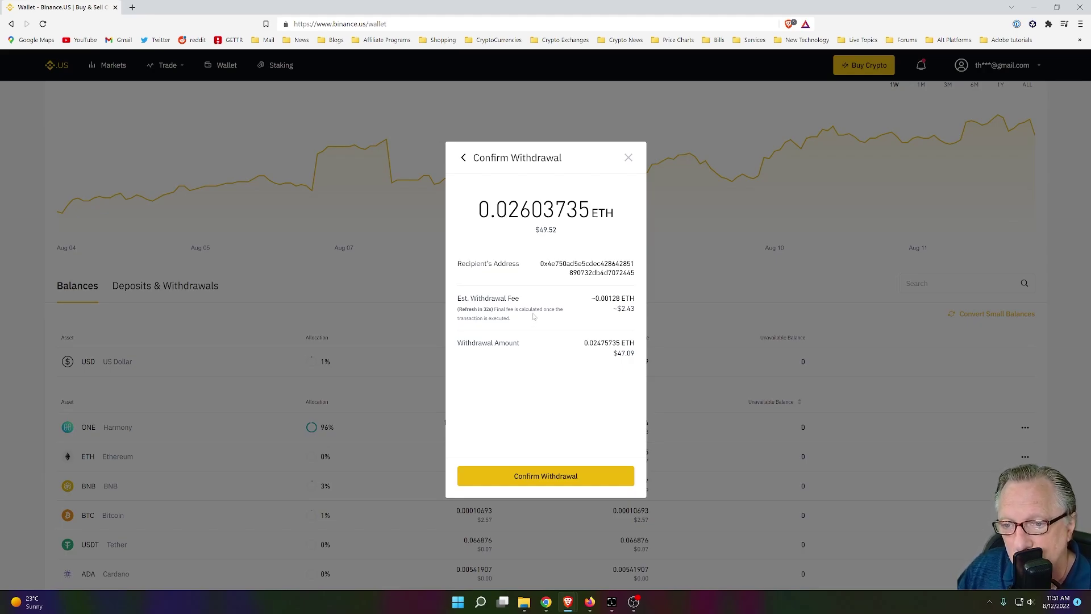
{"action": "left_click", "coordinate": [550, 481]}
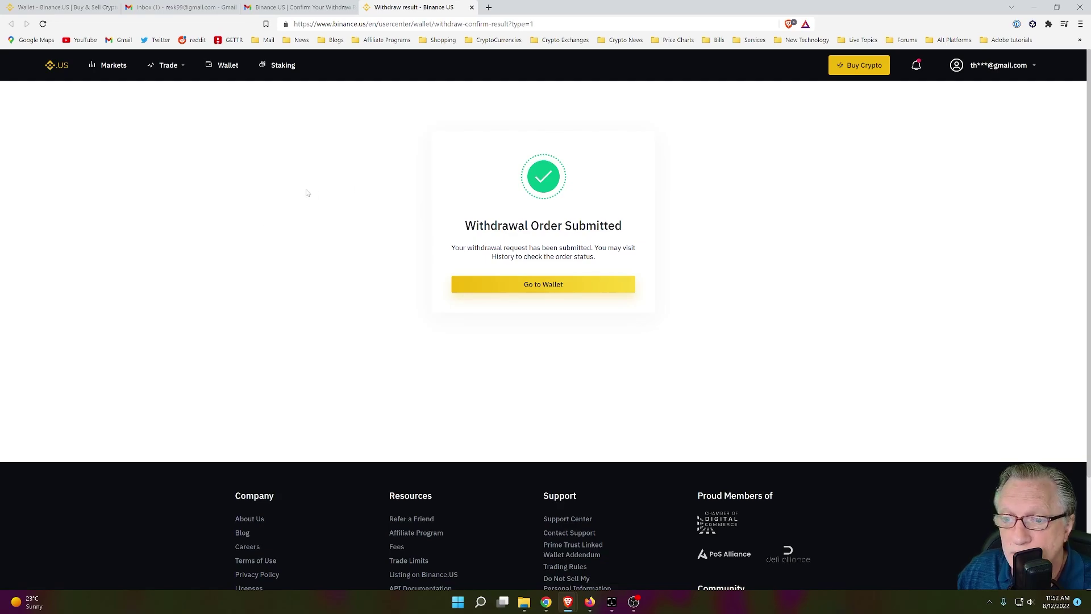
Back in the Binance.US wallet, check the pending 0.02603735 ETH withdrawal in Ethereum's transaction history.
{"action": "left_click", "coordinate": [541, 284]}
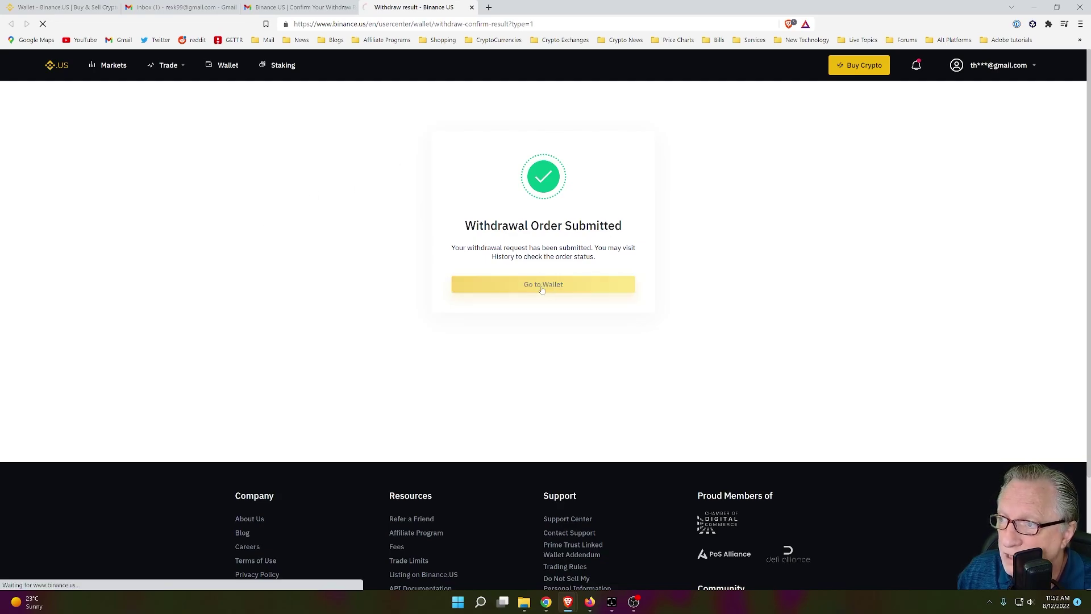
{"action": "scroll", "coordinate": [511, 409], "scroll_direction": "down", "scroll_amount": 3}
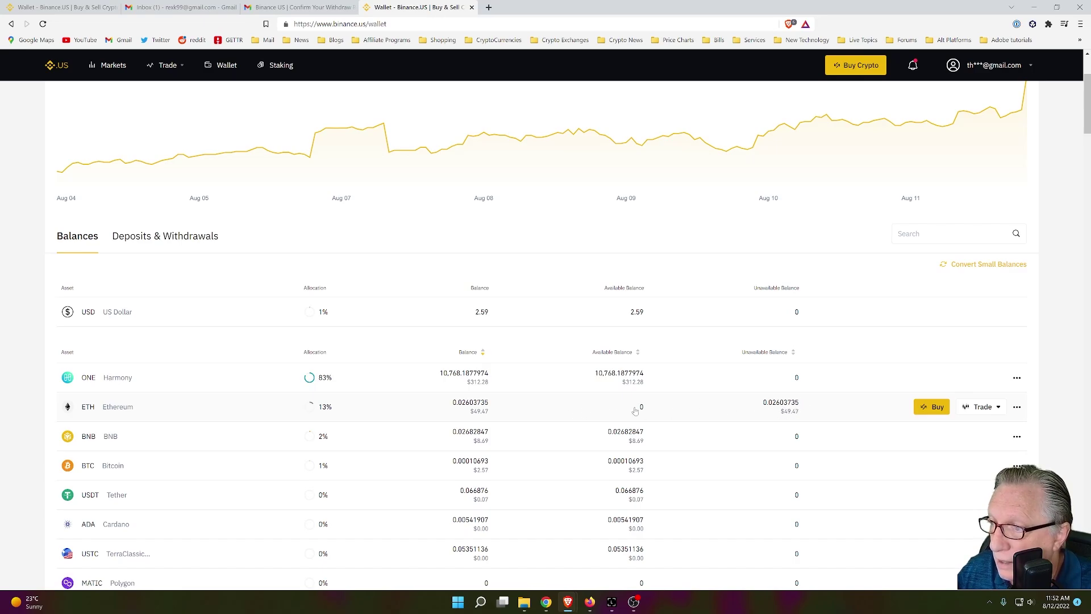
{"action": "left_click", "coordinate": [572, 406]}
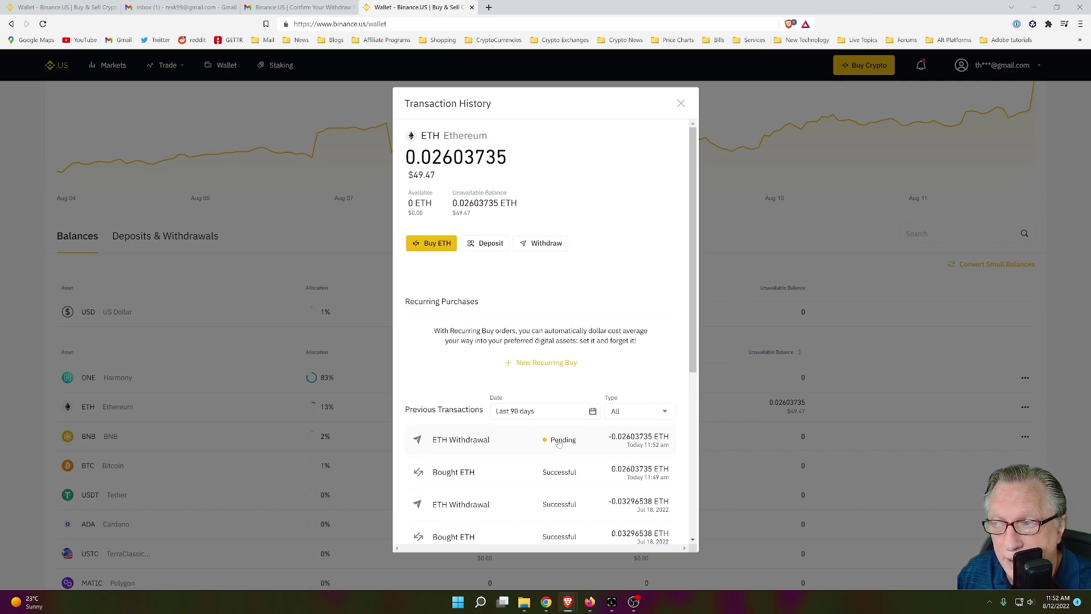
{"action": "left_click", "coordinate": [679, 102]}
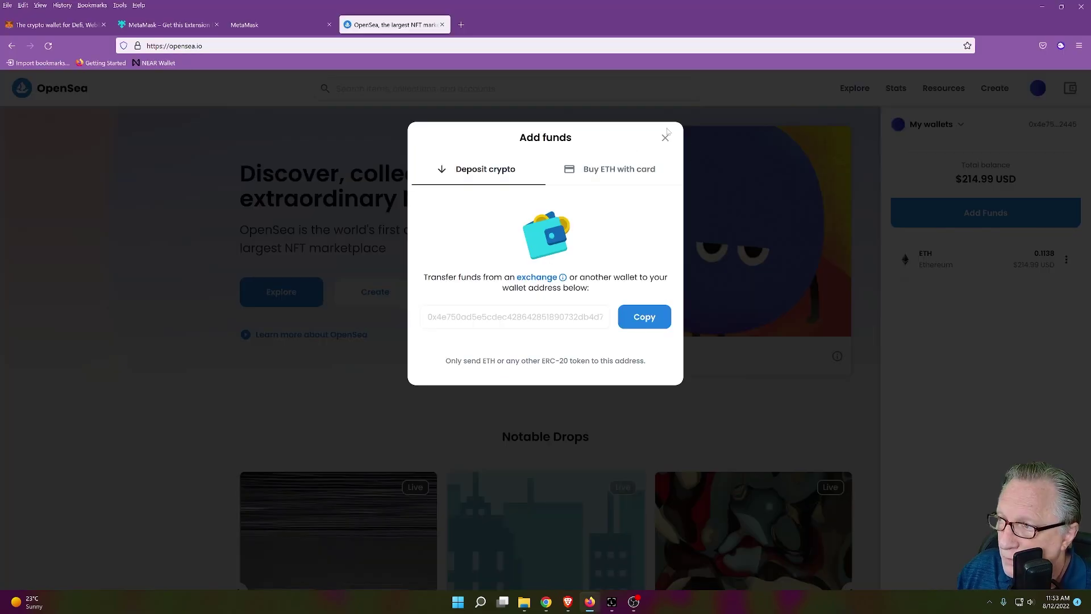
Close Add funds, check MetaMask's Activity for the 0.02466735 ETH receive, and return to OpenSea.
{"action": "left_click", "coordinate": [665, 137]}
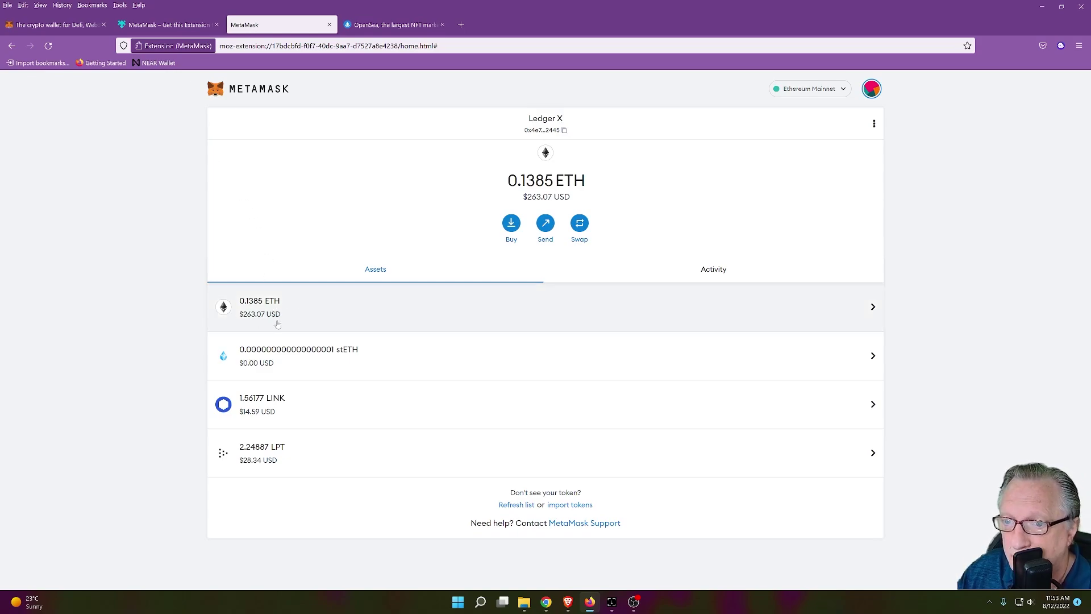
{"action": "left_click", "coordinate": [722, 275]}
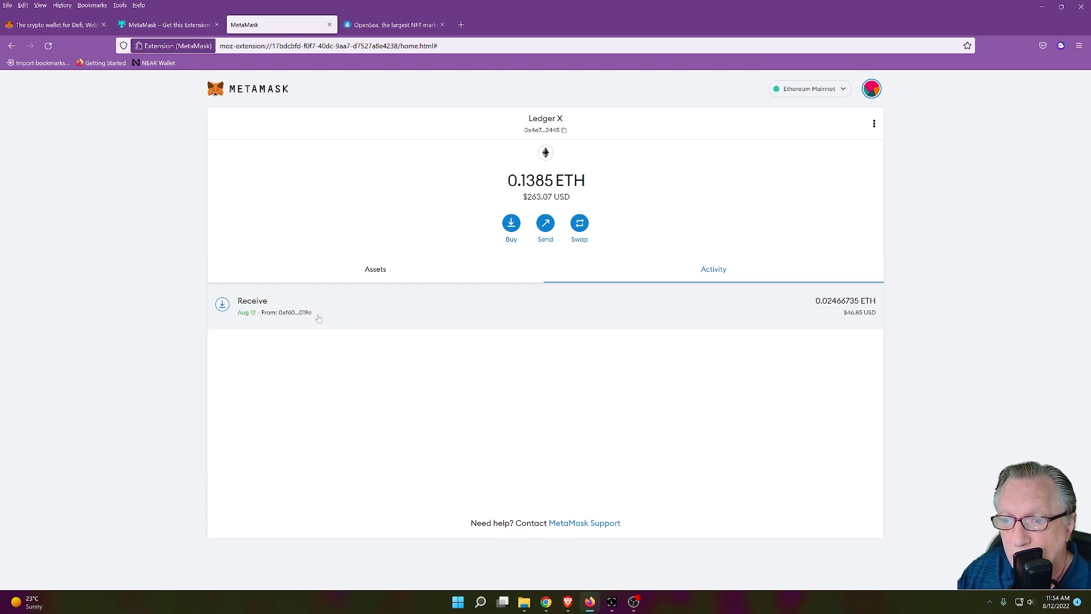
{"action": "key", "text": "ctrl+Tab"}
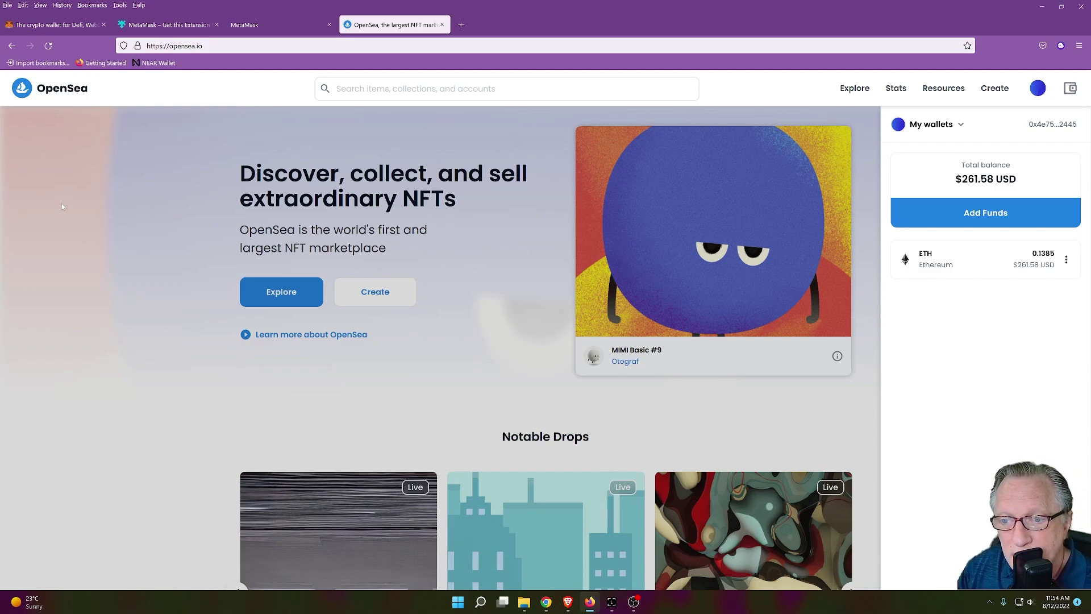
From Explore, scroll through the CryptoPunks V1 (wrapped) listings, then go back to the collections list.
{"action": "left_click", "coordinate": [524, 300]}
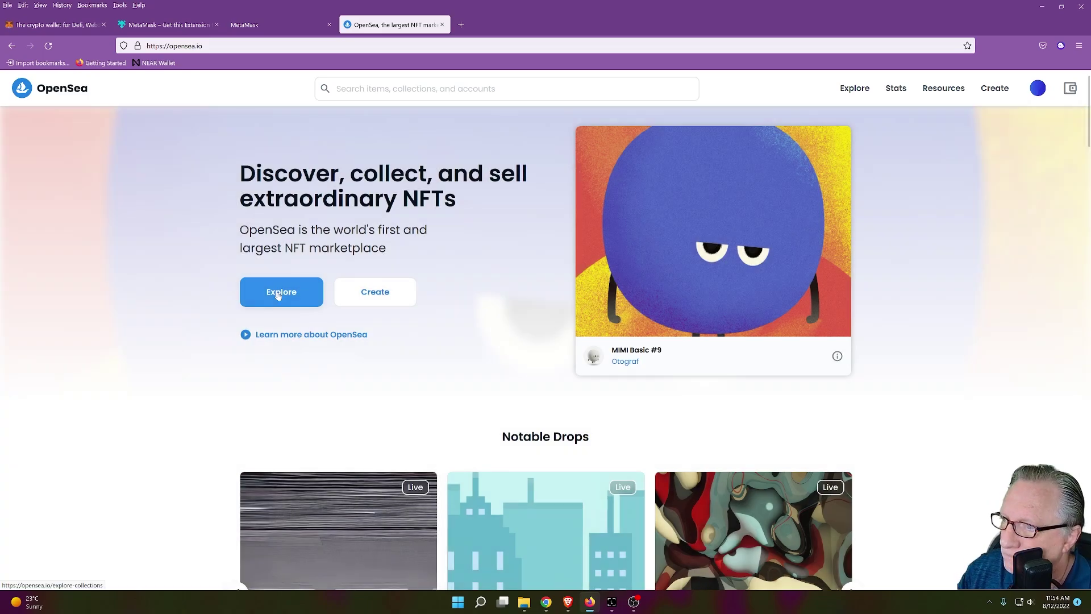
{"action": "left_click", "coordinate": [281, 292]}
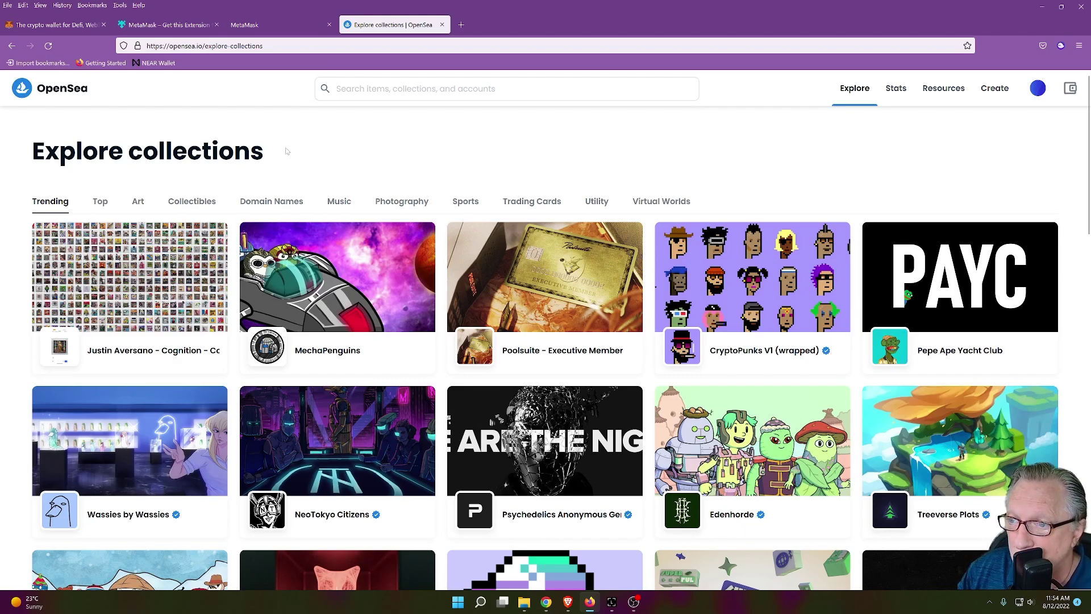
{"action": "left_click", "coordinate": [749, 277]}
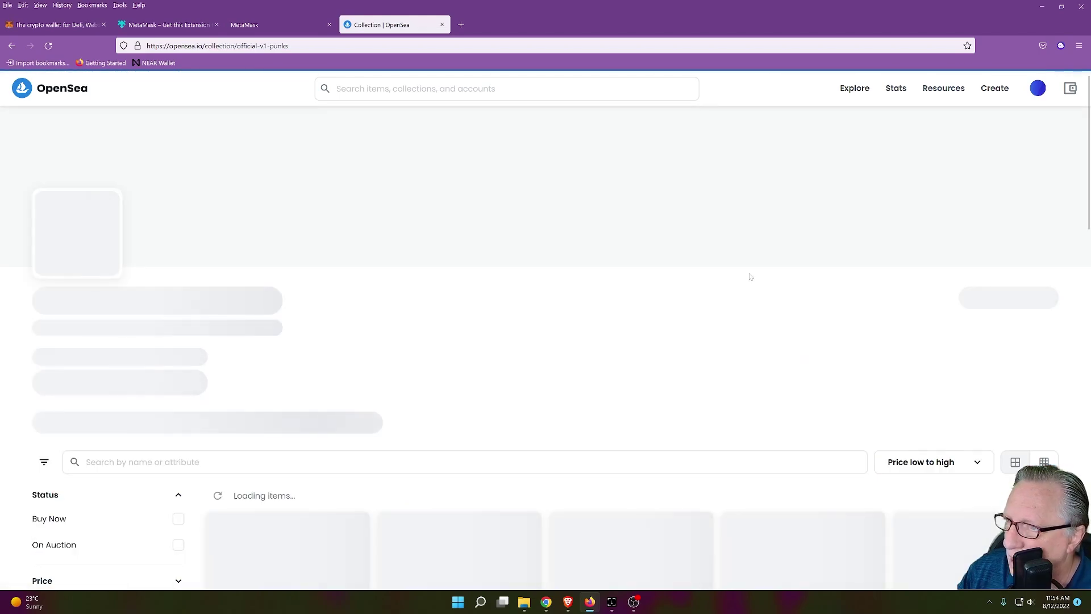
{"action": "scroll", "coordinate": [399, 325], "scroll_direction": "down", "scroll_amount": 5}
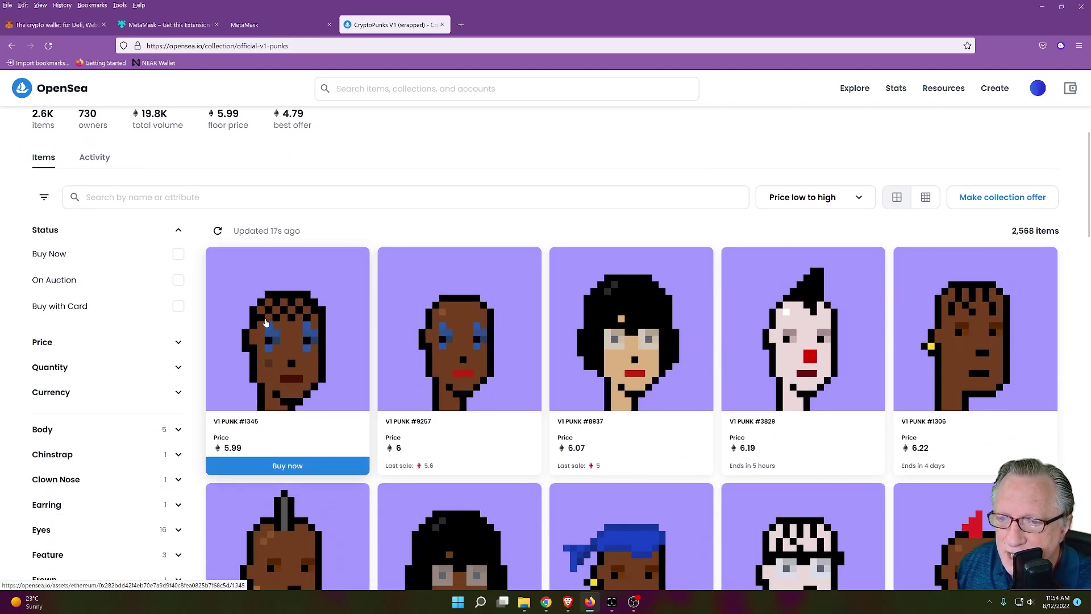
{"action": "scroll", "coordinate": [296, 359], "scroll_direction": "down", "scroll_amount": 1}
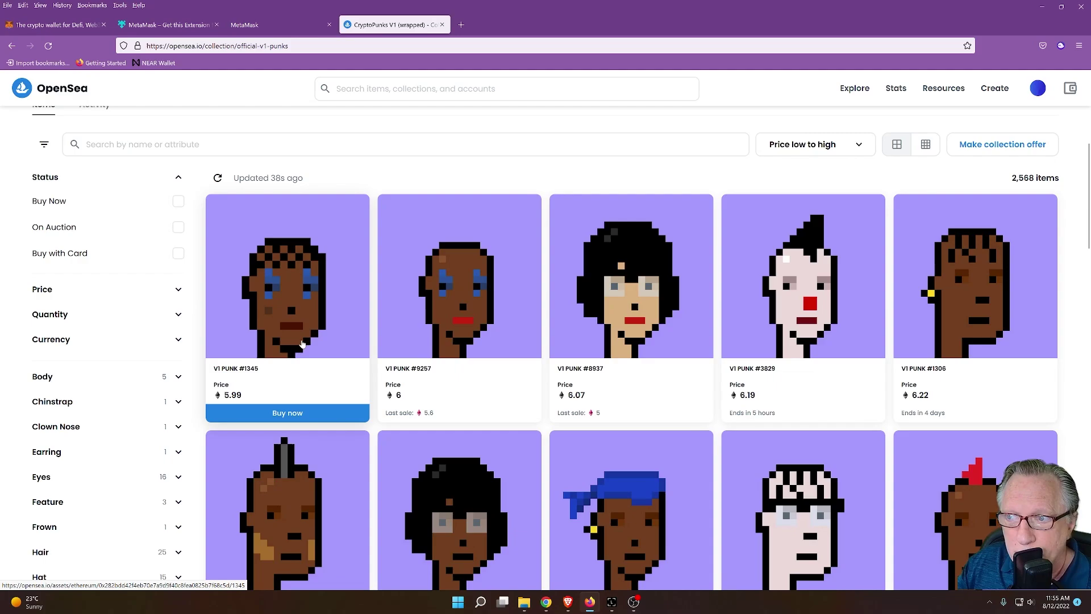
{"action": "scroll", "coordinate": [301, 346], "scroll_direction": "up", "scroll_amount": 5}
{"action": "scroll", "coordinate": [380, 353], "scroll_direction": "up", "scroll_amount": 1}
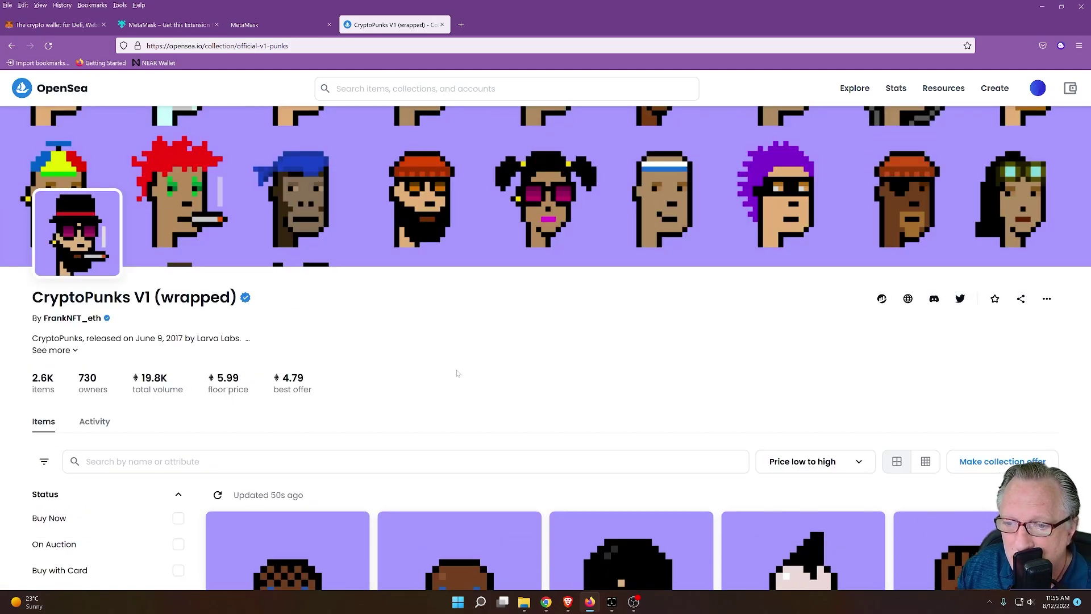
{"action": "key", "text": "alt+Left"}
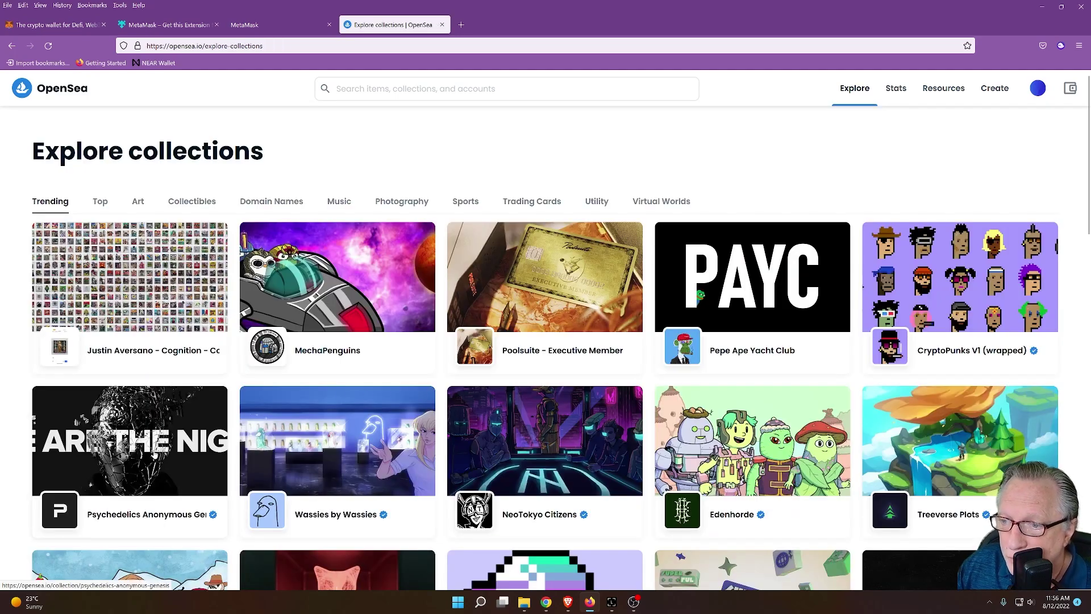
View the Psychedelics Anonymous Genesis collection (0.93 ETH floor), then head back to the OpenSea homepage.
{"action": "left_click", "coordinate": [129, 442]}
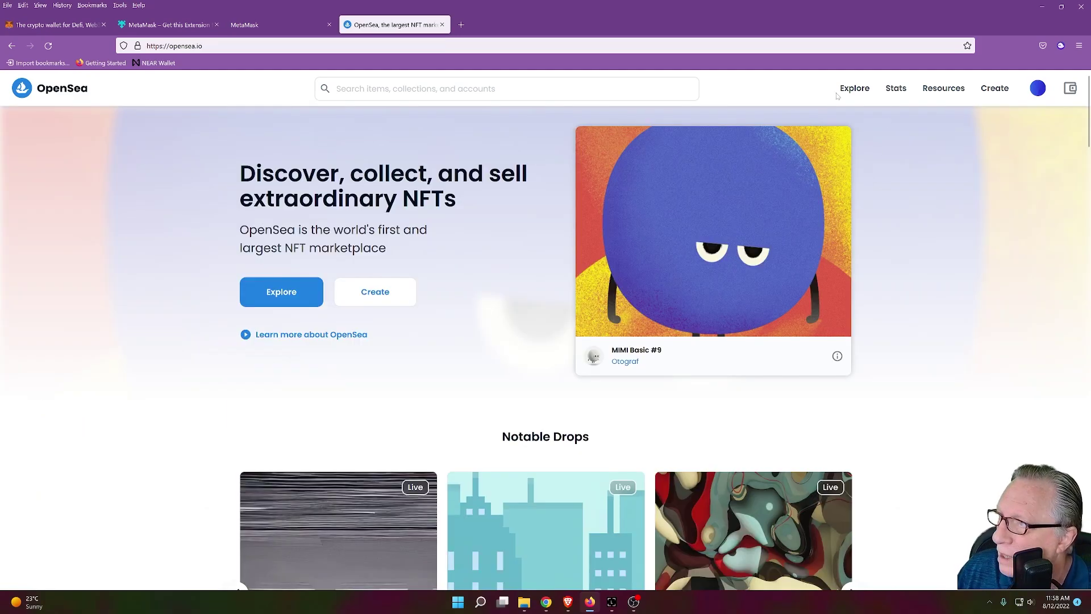
{"action": "mouse_move", "coordinate": [849, 93]}
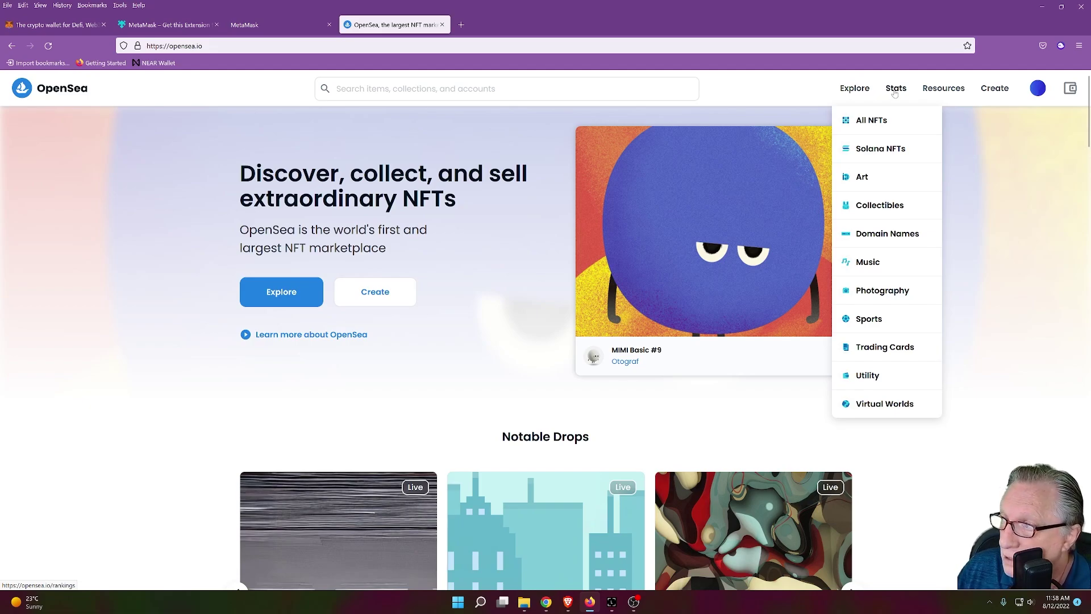
View the Top NFTs rankings under Stats and open the Resources Help Center in a new tab.
{"action": "mouse_move", "coordinate": [896, 91]}
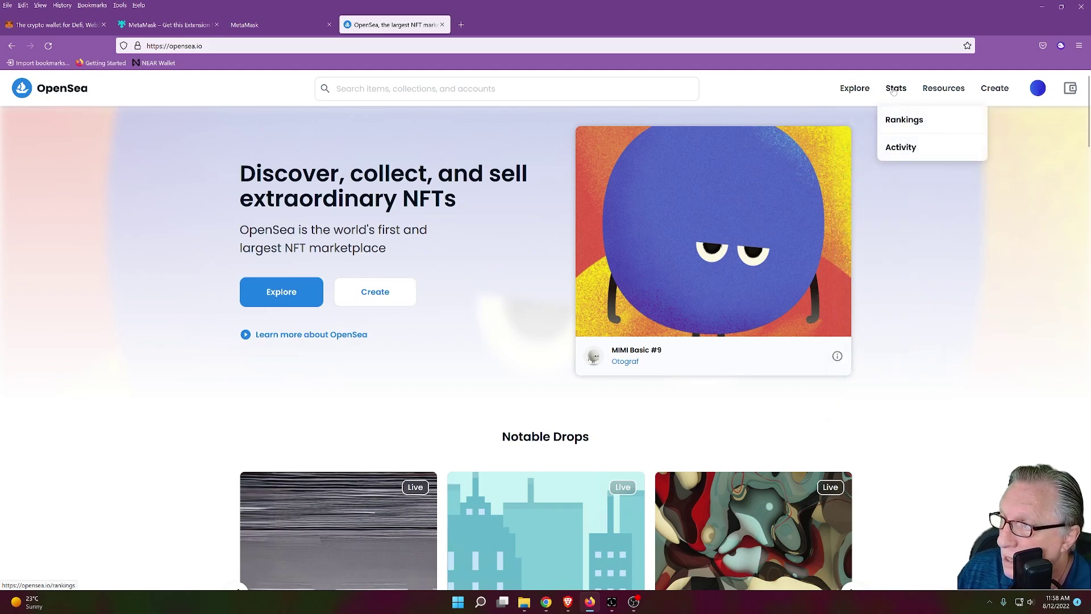
{"action": "left_click", "coordinate": [898, 122]}
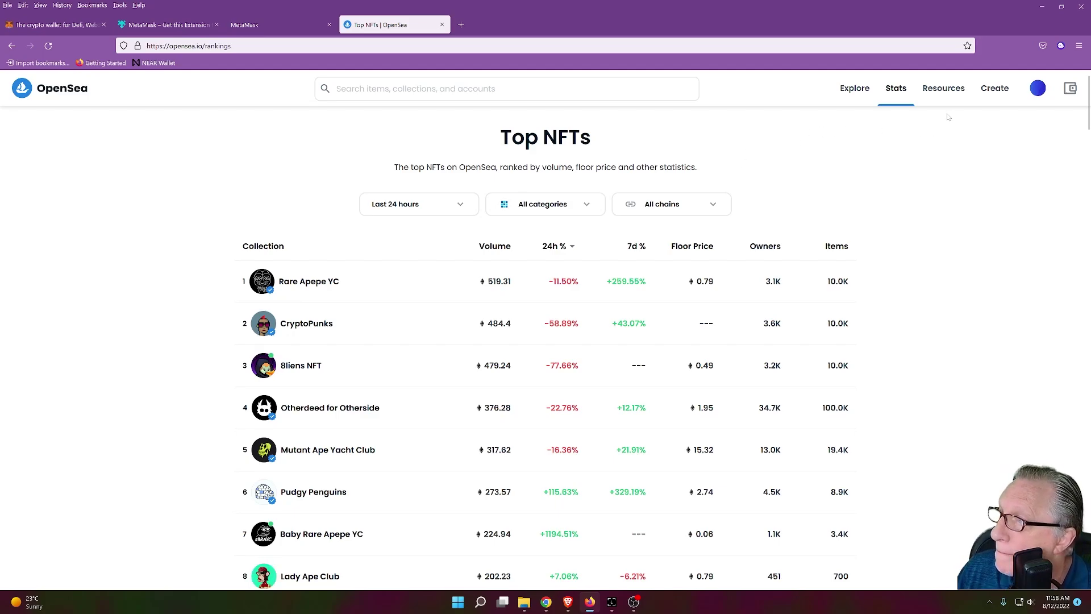
{"action": "mouse_move", "coordinate": [945, 90]}
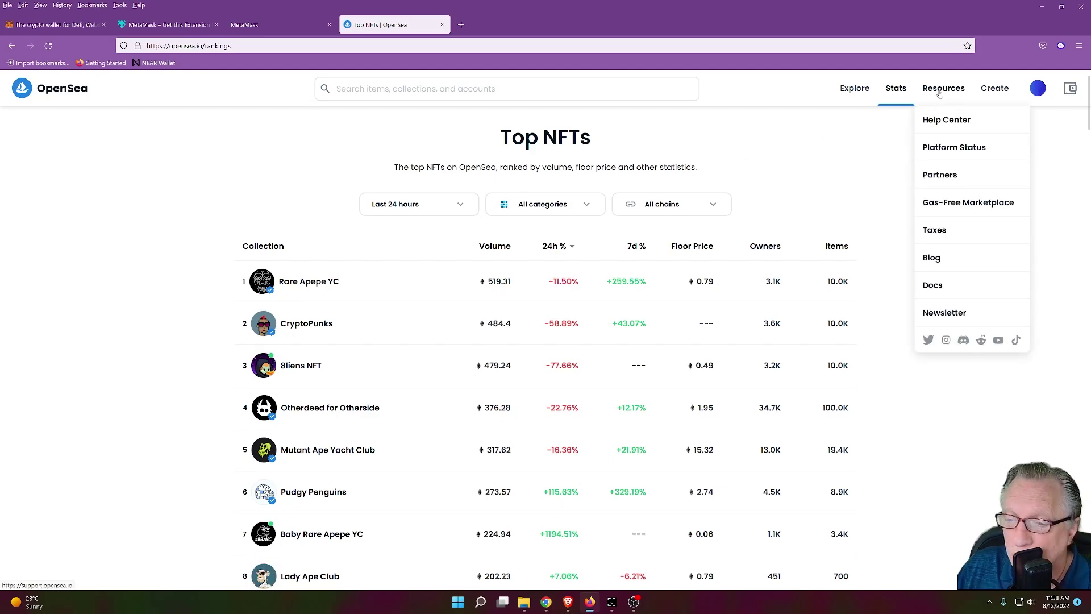
{"action": "left_click", "coordinate": [945, 119]}
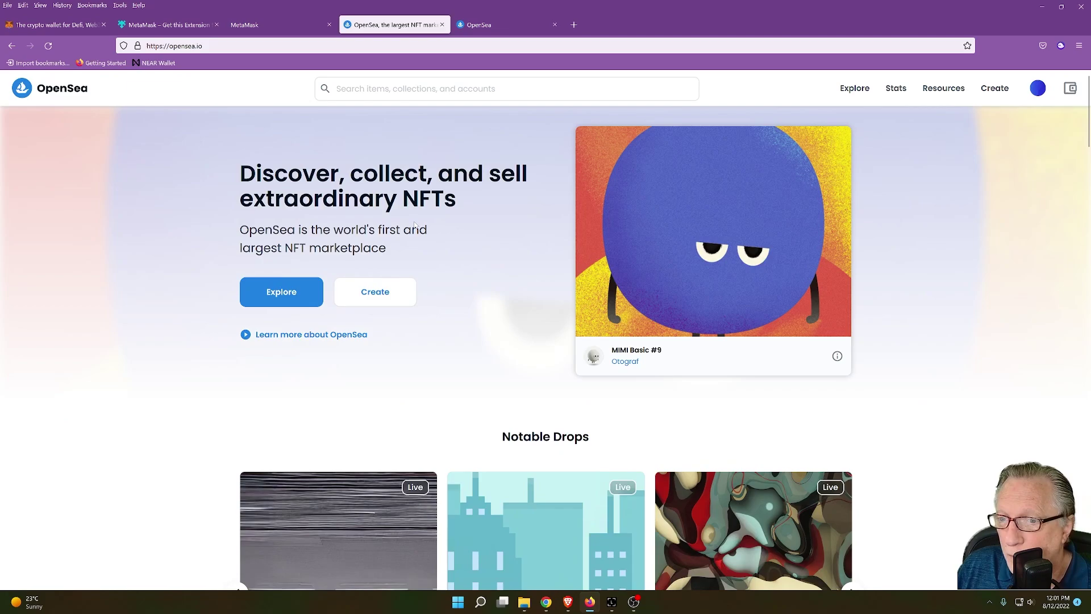
{"action": "mouse_move", "coordinate": [855, 91]}
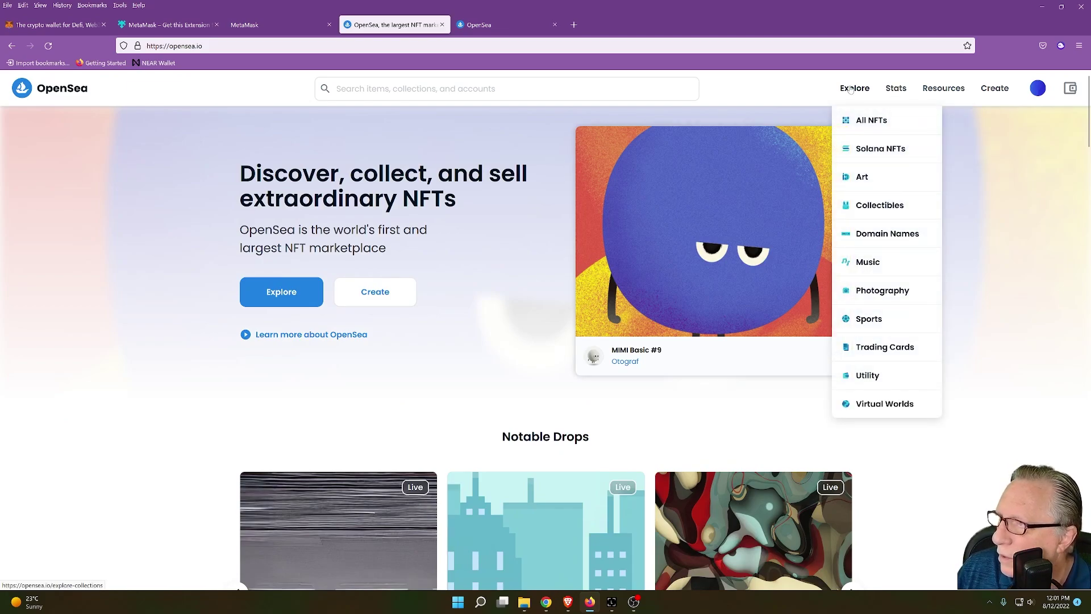
{"action": "left_click", "coordinate": [862, 122]}
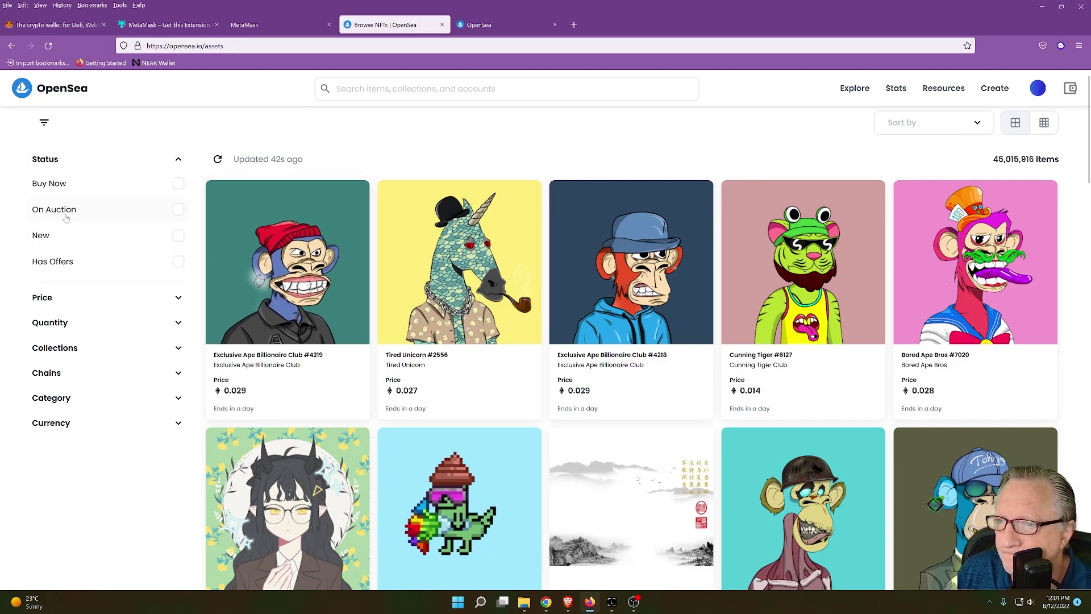
{"action": "left_click", "coordinate": [177, 299]}
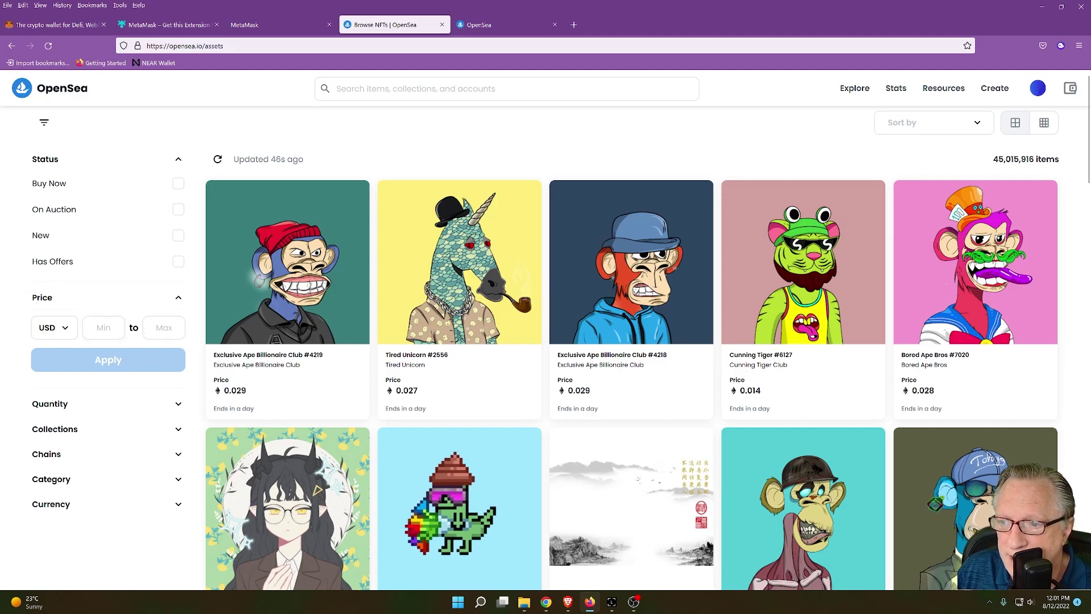
{"action": "left_click", "coordinate": [179, 299]}
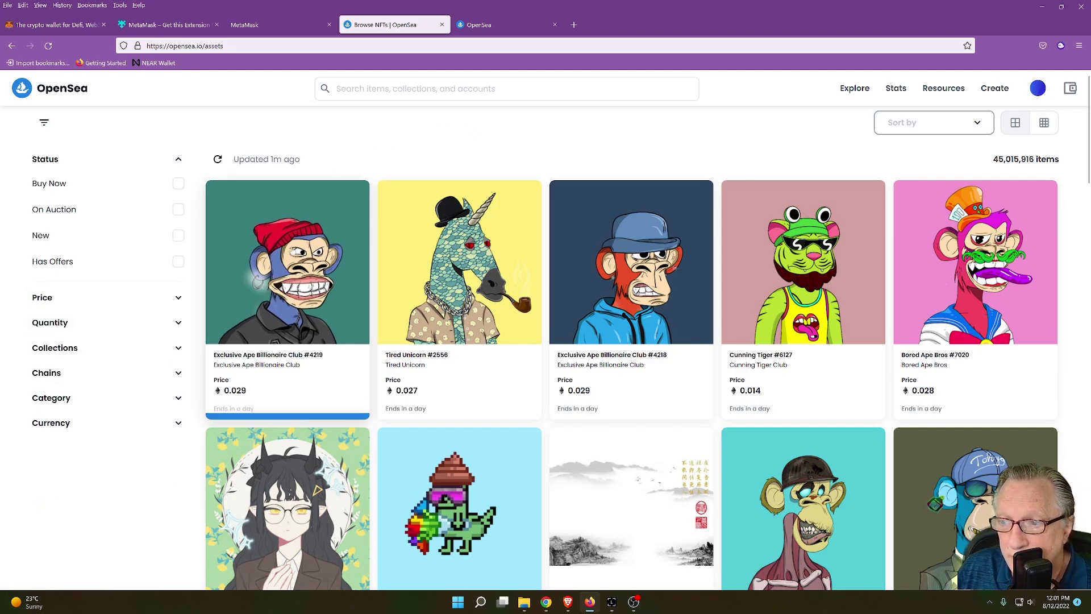
{"action": "mouse_move", "coordinate": [280, 270]}
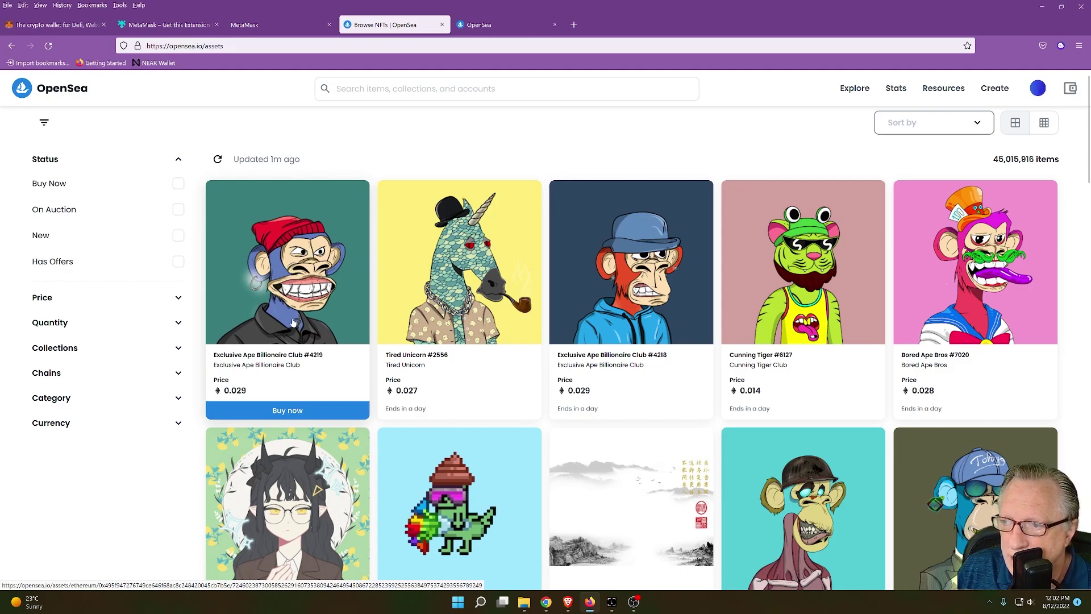
Buy Exclusive Ape Billionaire Club #4219 for 0.029 ETH, confirming the transaction in MetaMask.
{"action": "left_click", "coordinate": [292, 409]}
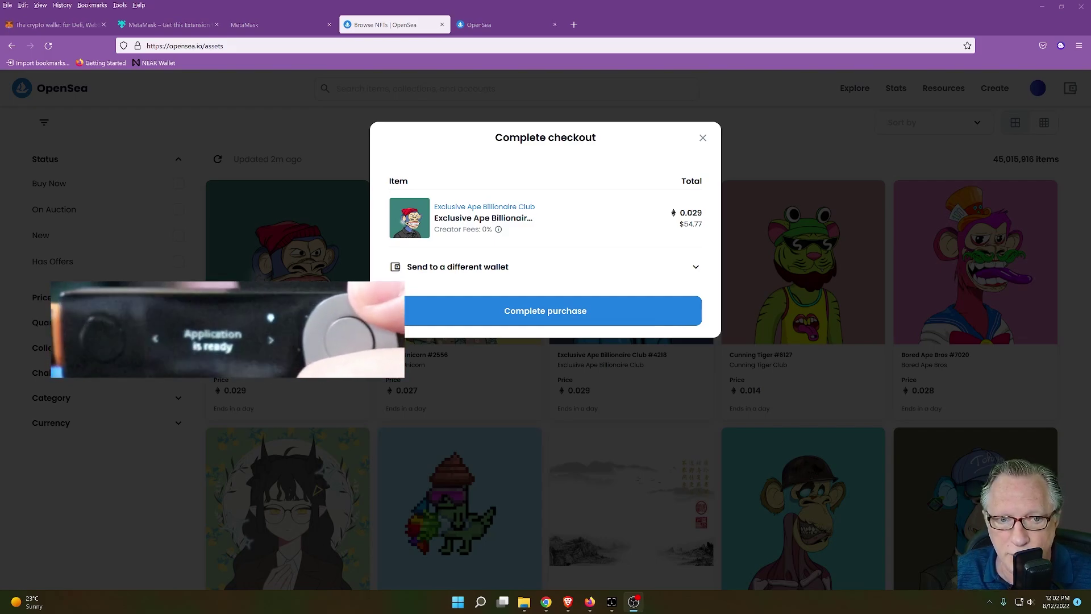
{"action": "left_click", "coordinate": [504, 318]}
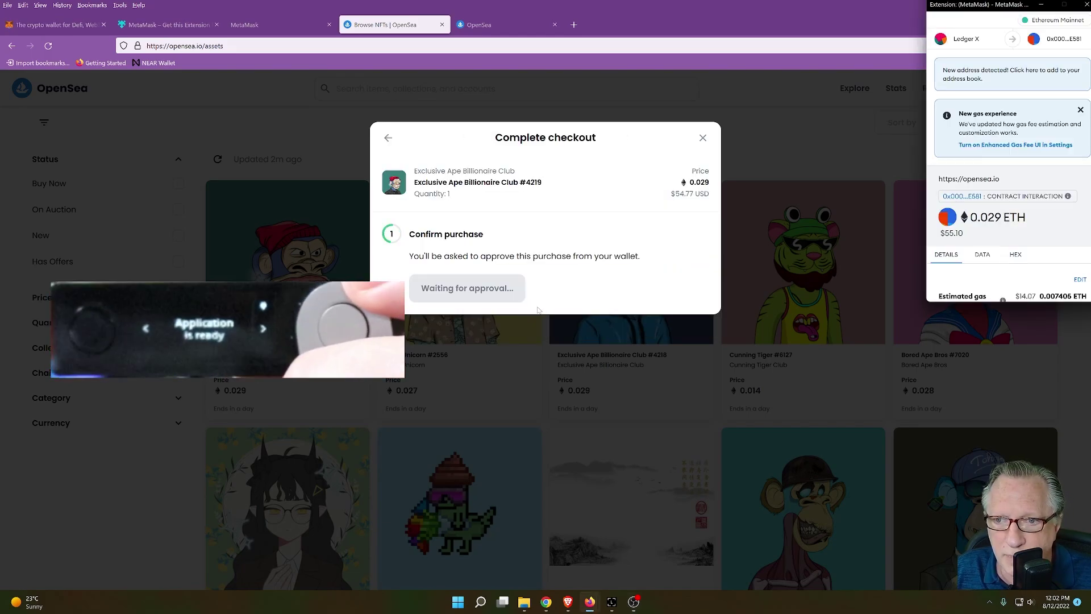
{"action": "scroll", "coordinate": [1053, 244], "scroll_direction": "down", "scroll_amount": 2}
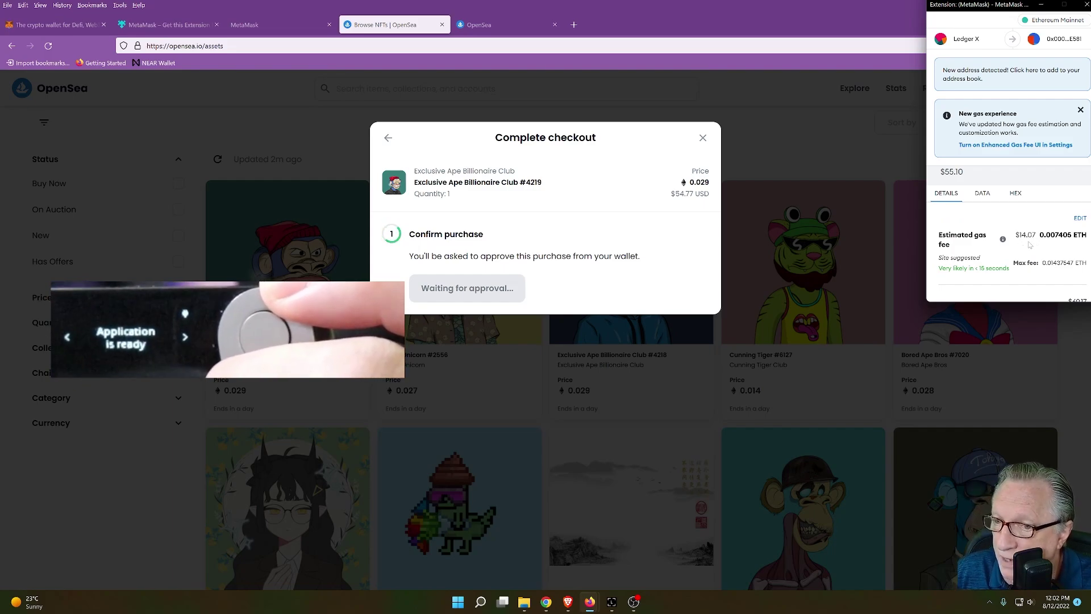
{"action": "scroll", "coordinate": [1035, 246], "scroll_direction": "down", "scroll_amount": 3}
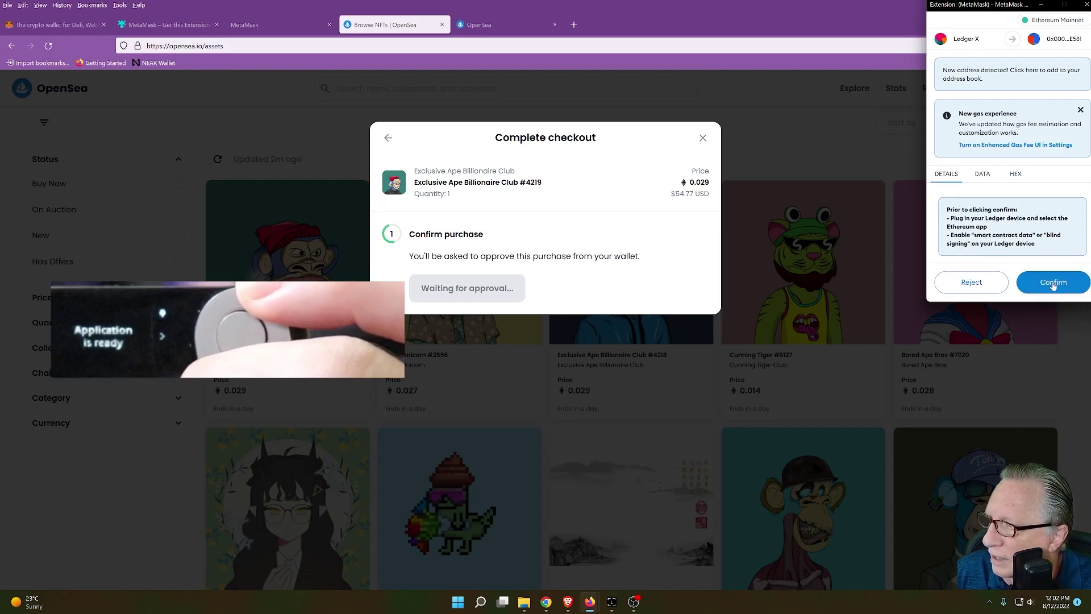
{"action": "left_click", "coordinate": [1053, 283]}
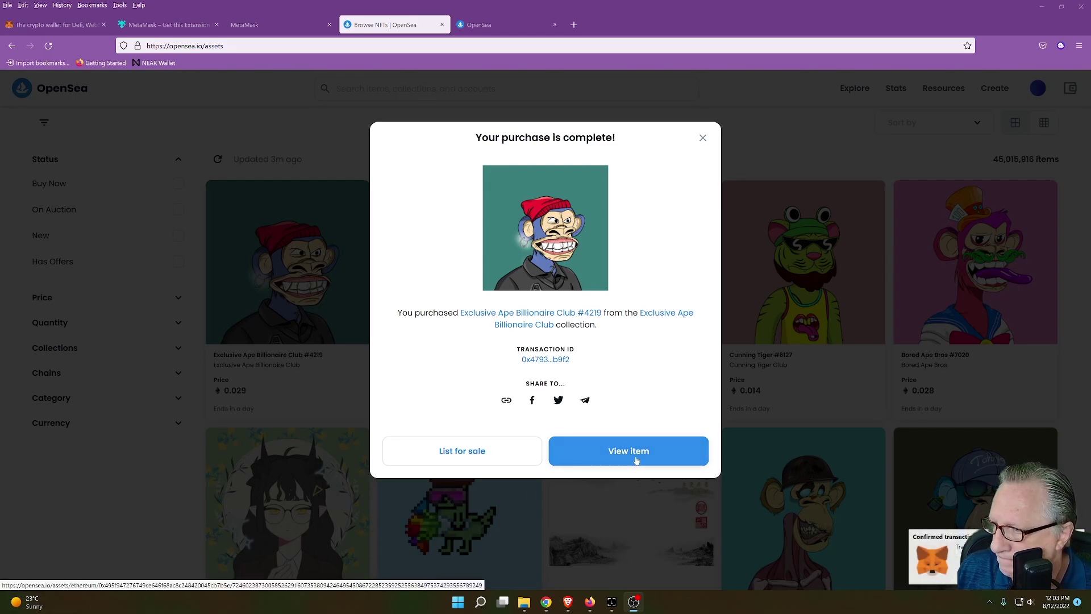
Check the new ape among the profile's Collected items, then bring up Ledger Live's Ethereum Main account.
{"action": "left_click", "coordinate": [659, 463]}
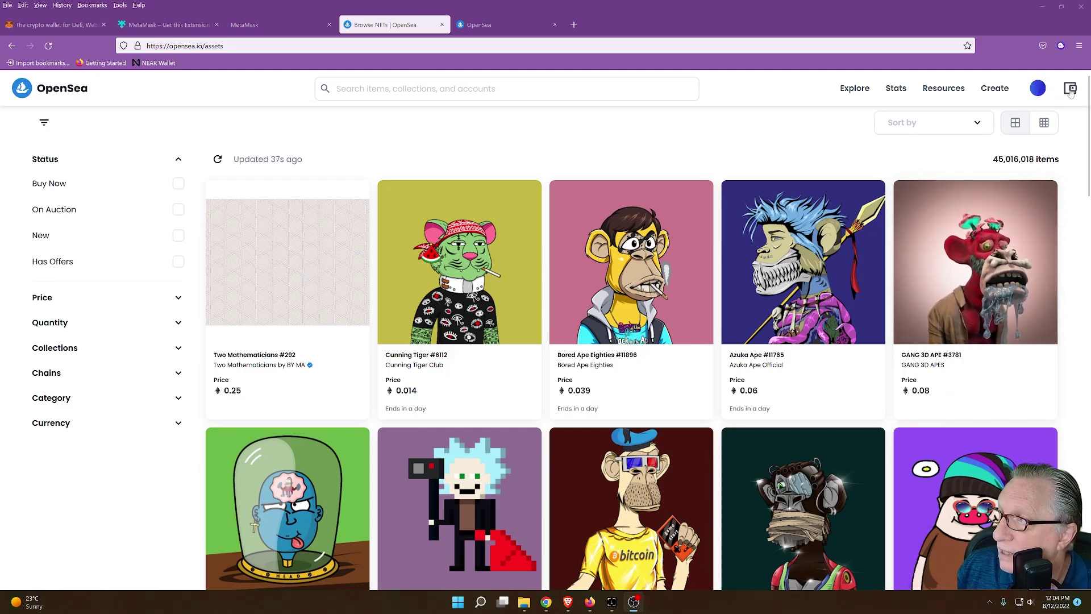
{"action": "left_click", "coordinate": [1070, 88]}
{"action": "mouse_move", "coordinate": [1036, 91]}
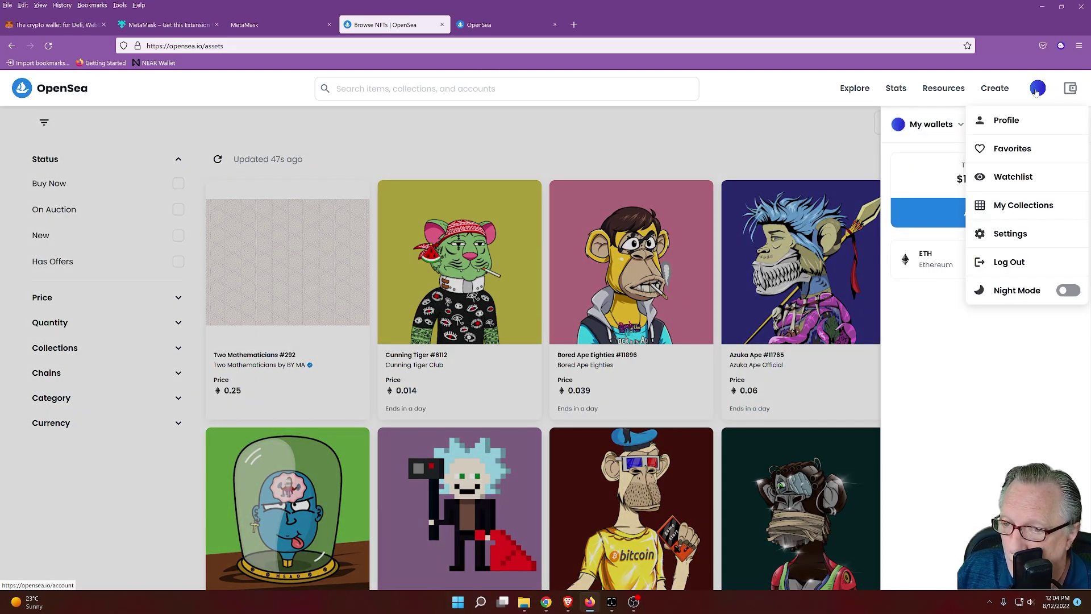
{"action": "left_click", "coordinate": [1007, 120]}
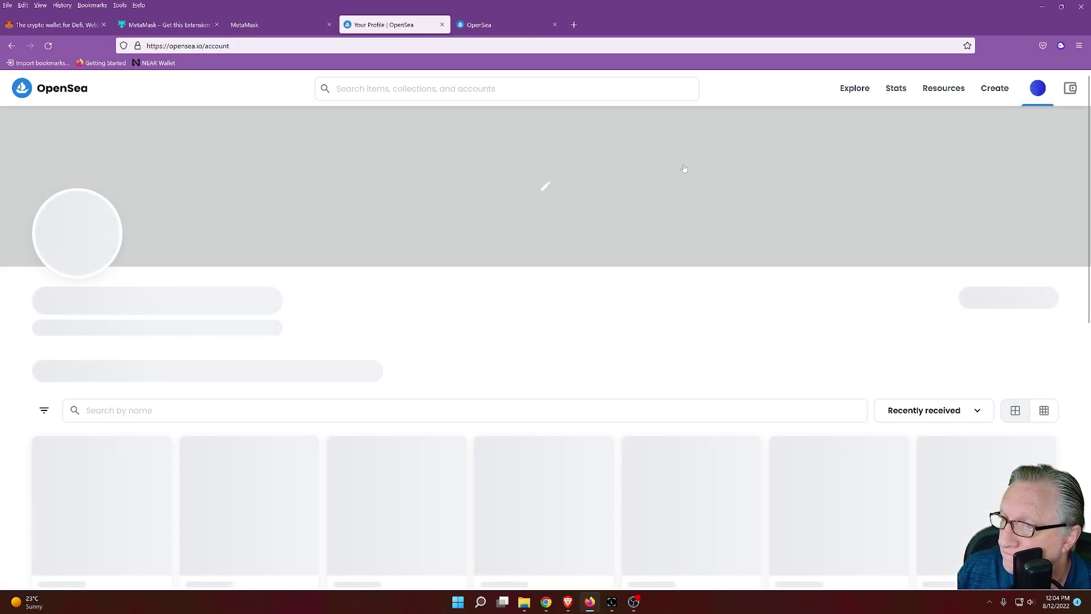
{"action": "scroll", "coordinate": [219, 540], "scroll_direction": "down", "scroll_amount": 2}
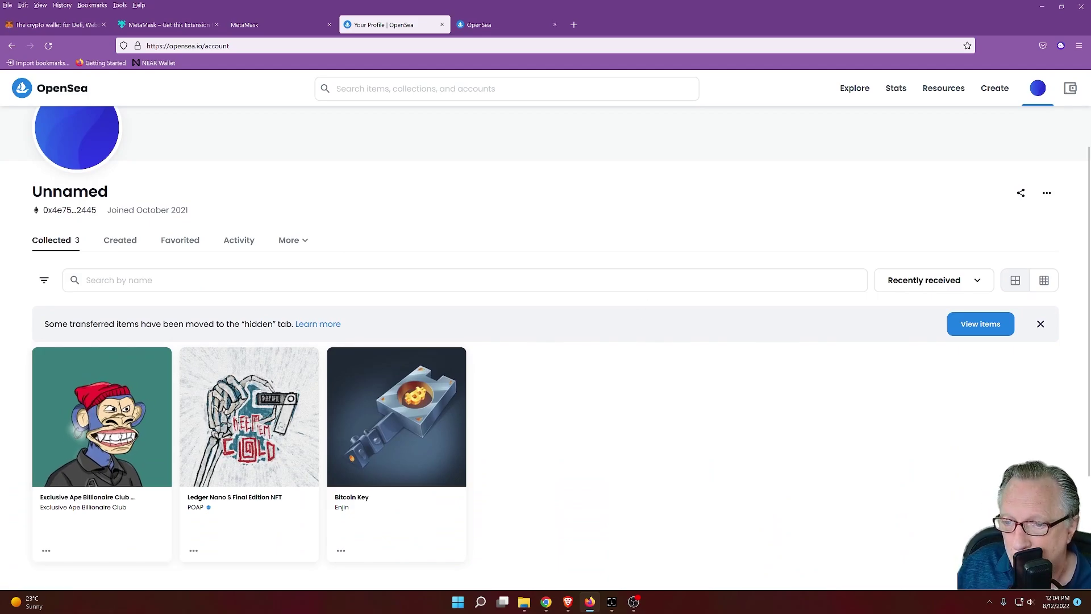
{"action": "left_click", "coordinate": [612, 601]}
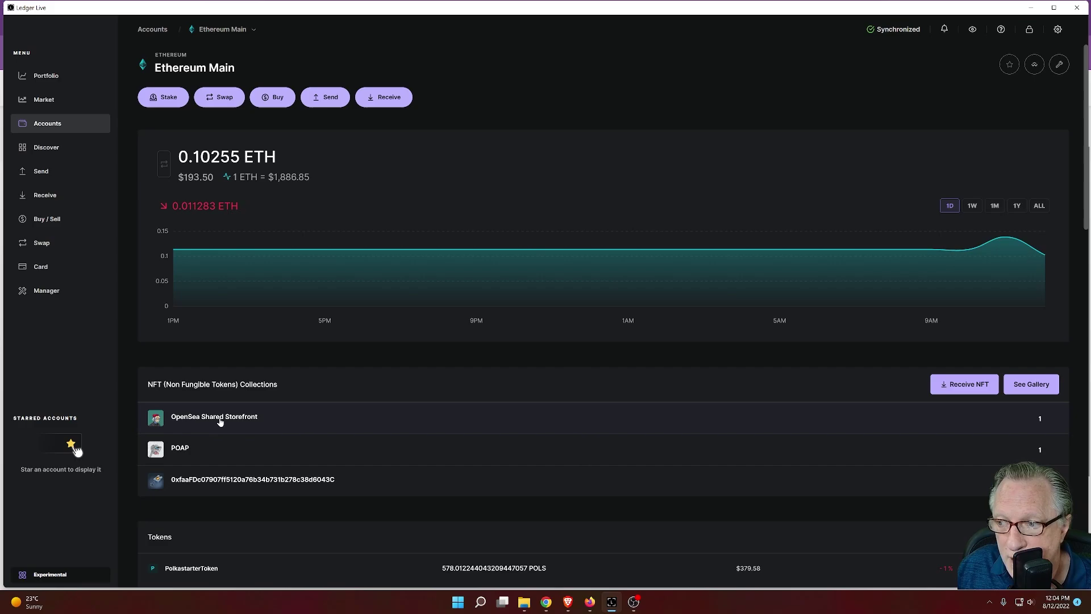
Open Exclusive Ape Billionaire Club #4219's details under OpenSea Shared Storefront in Ledger Live, then return to Firefox.
{"action": "left_click", "coordinate": [221, 419]}
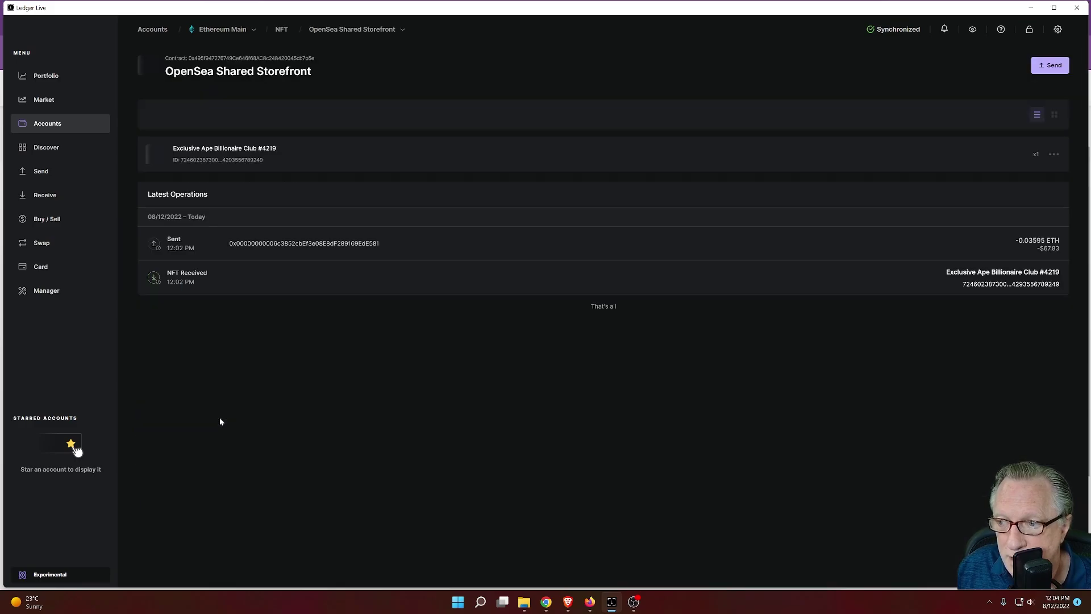
{"action": "left_click", "coordinate": [211, 156]}
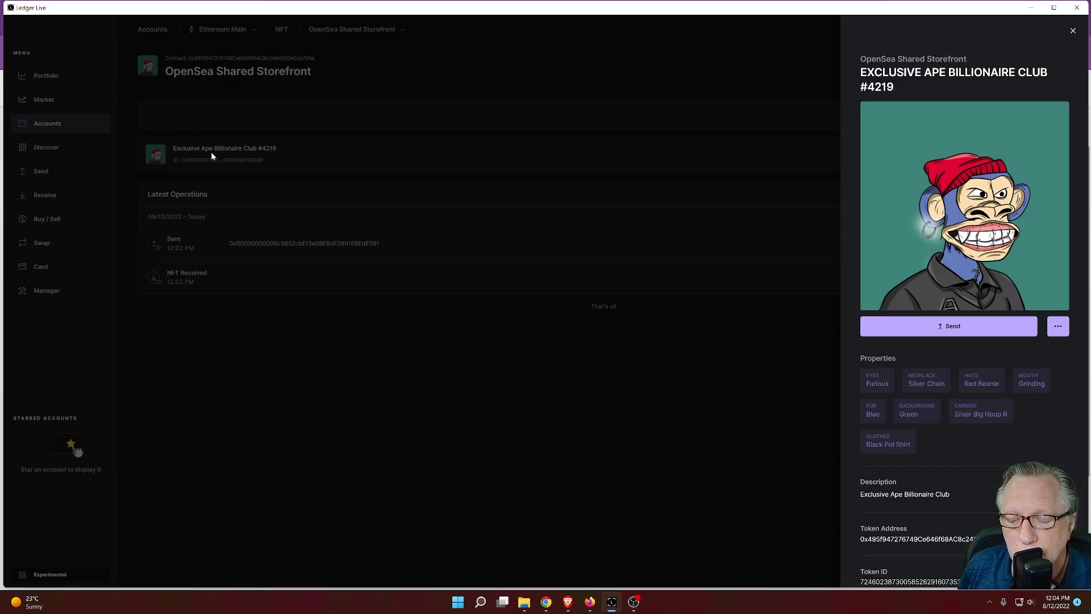
{"action": "key", "text": "alt+Tab"}
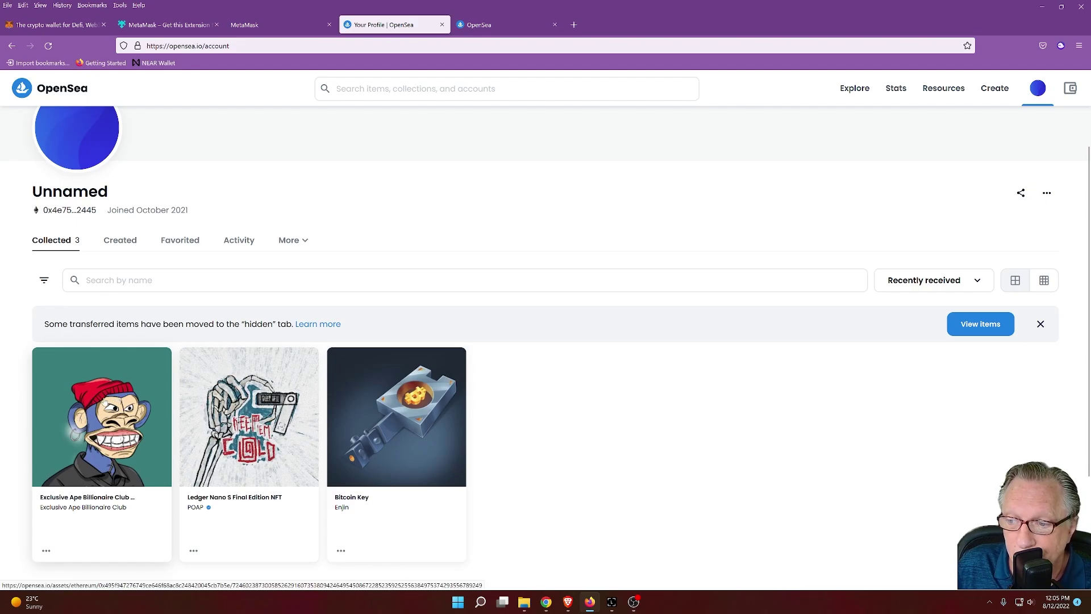
On the #4219 ape's item page, start a Sell listing with amount 0.5 as a Timed Auction.
{"action": "left_click", "coordinate": [88, 405]}
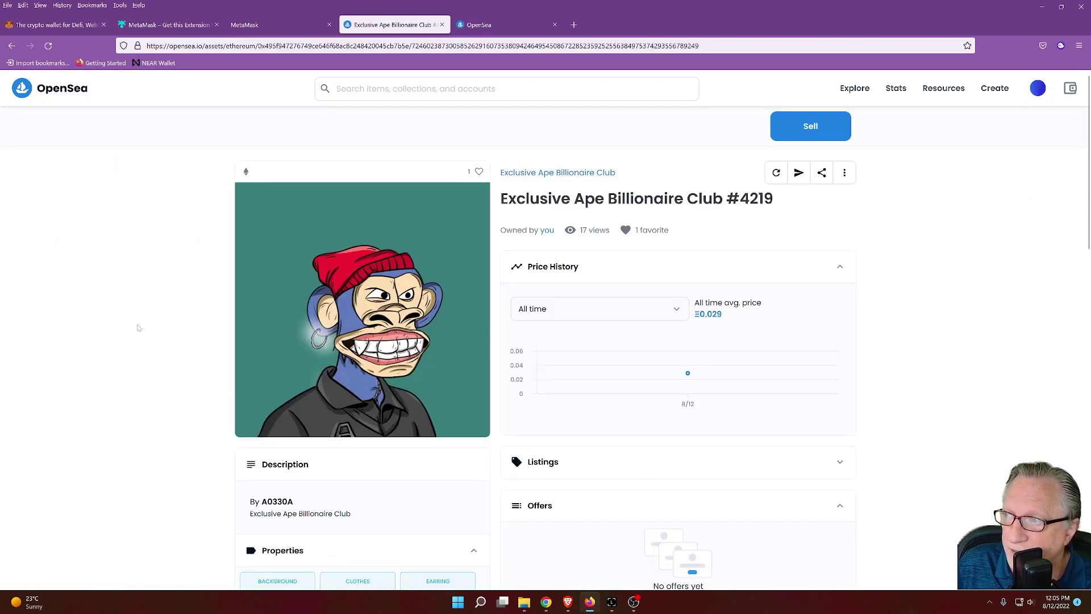
{"action": "left_click", "coordinate": [819, 128]}
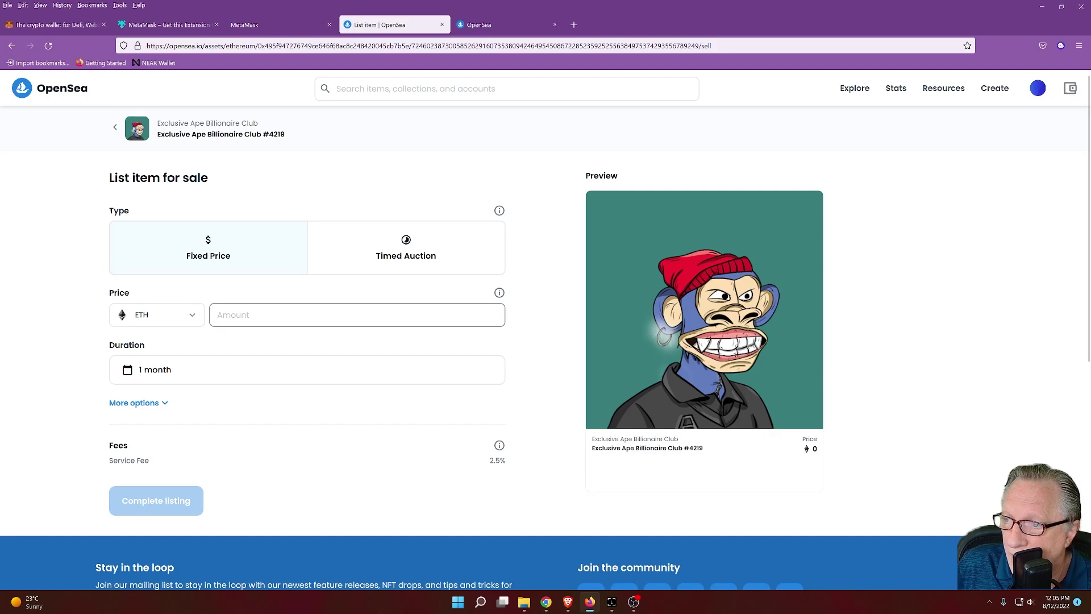
{"action": "type", "text": "."}
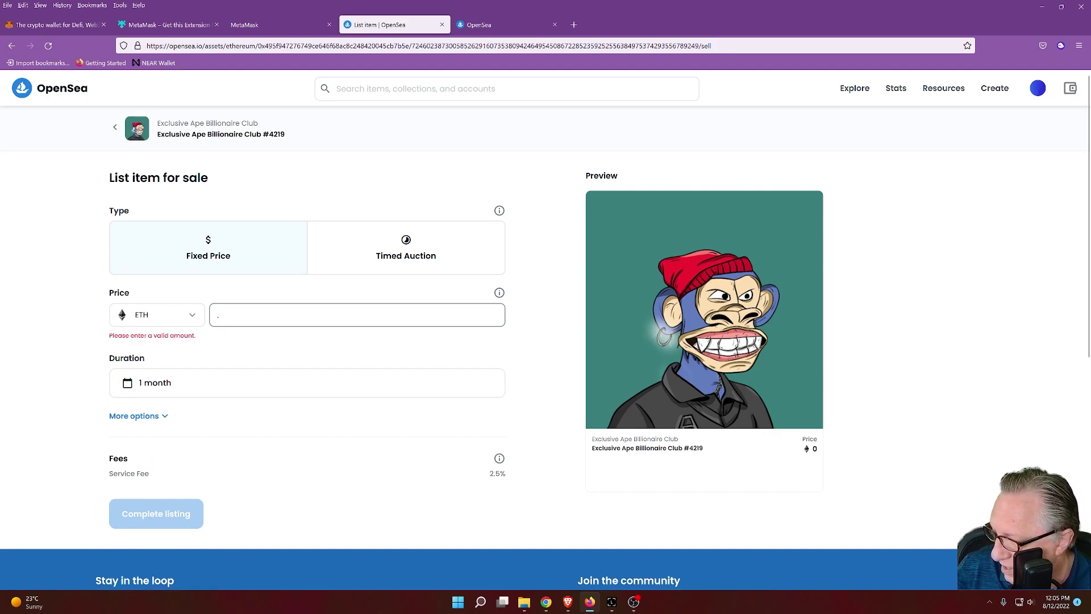
{"action": "type", "text": "5"}
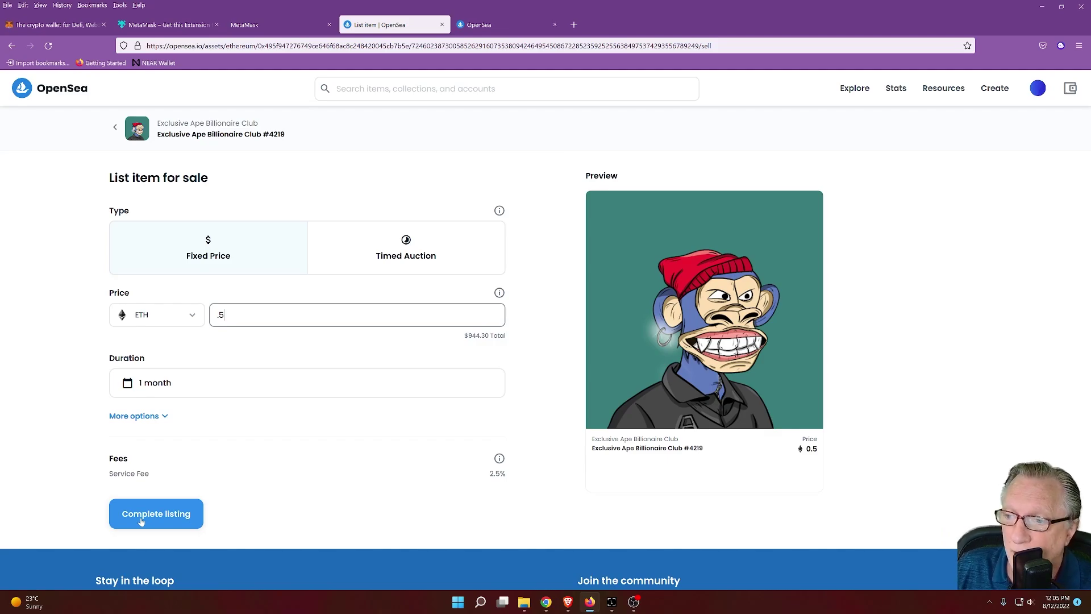
{"action": "left_click", "coordinate": [408, 247]}
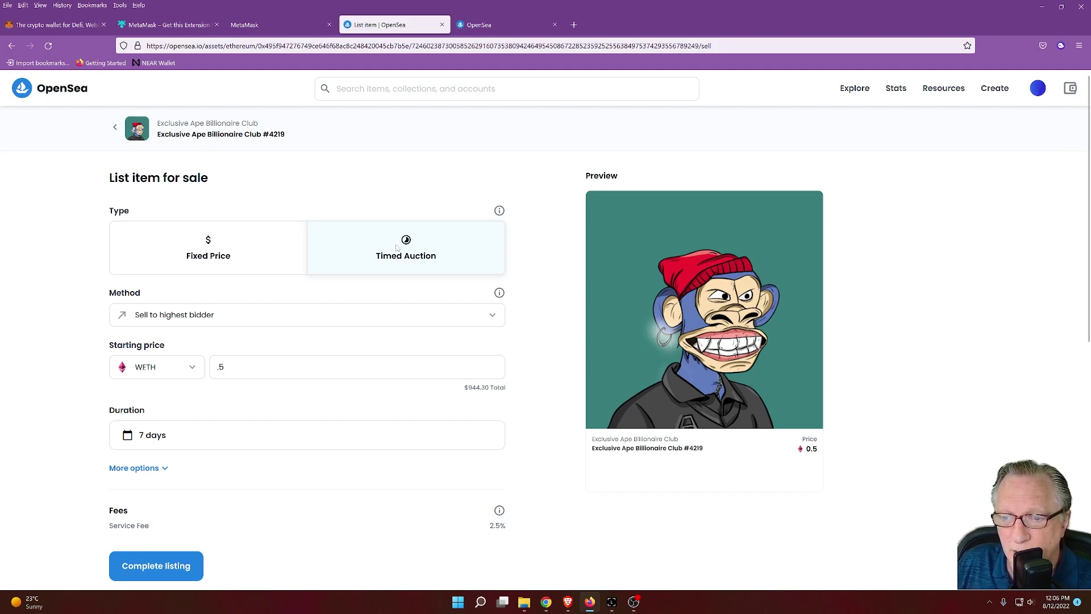
Leave the List item for sale form and go back to the #4219 item page.
{"action": "left_click", "coordinate": [114, 128]}
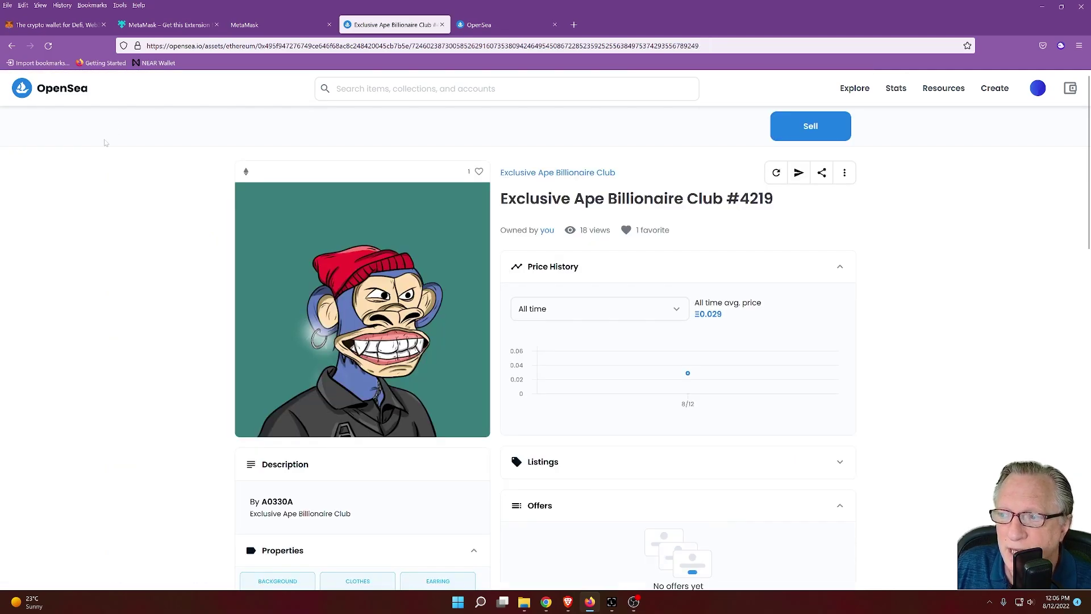